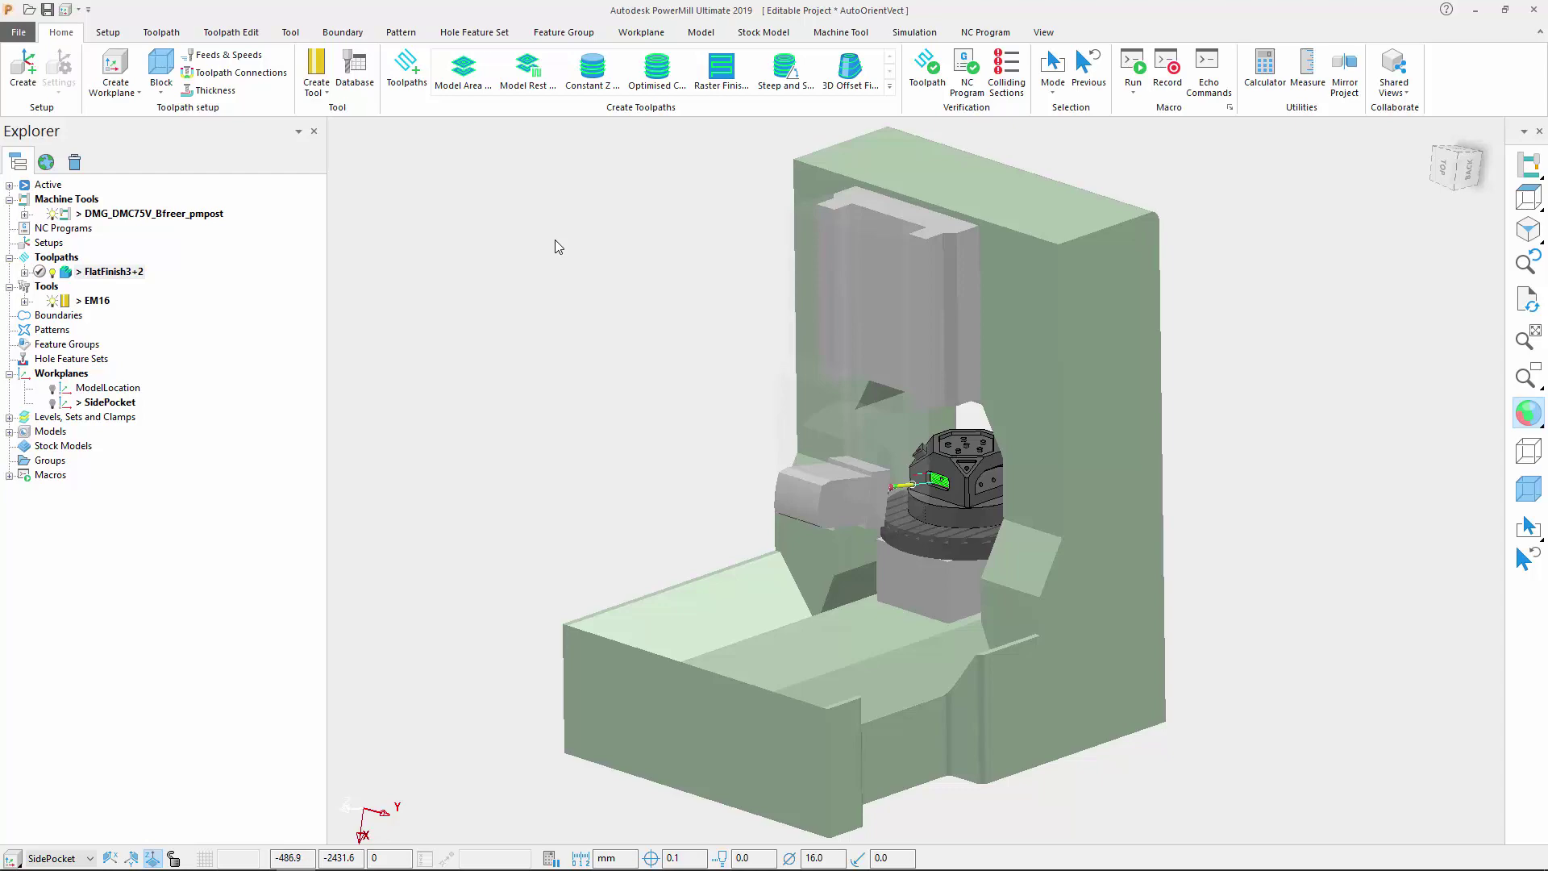
- Start a 3D Offset Finishing toolpath and view its Machine axis control: Fixed direction, azimuth 180, elevation 90
click(407, 69)
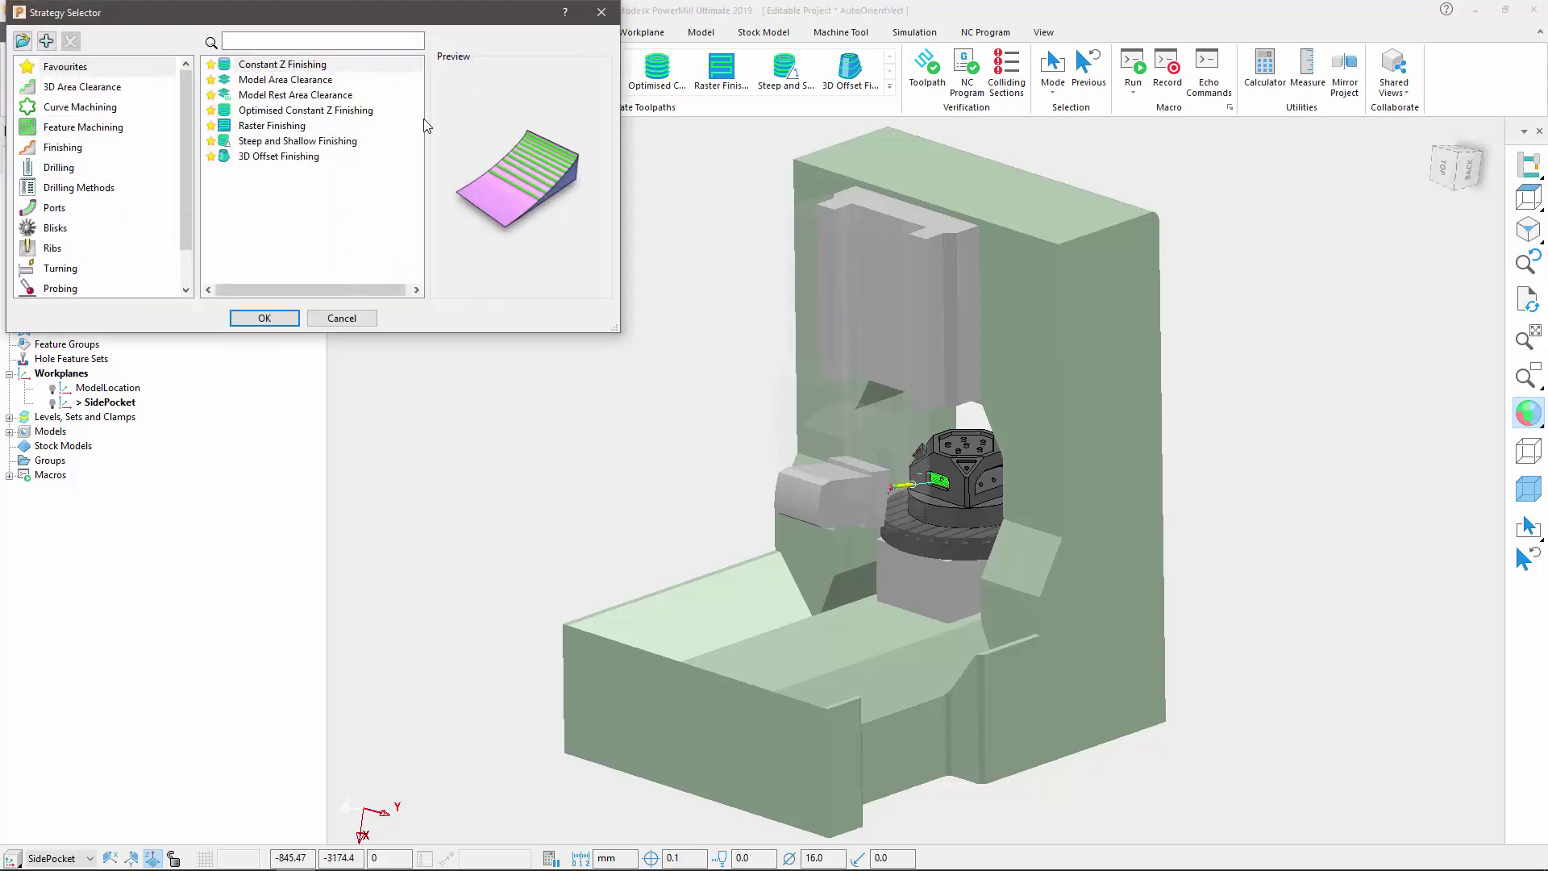
double_click(295, 156)
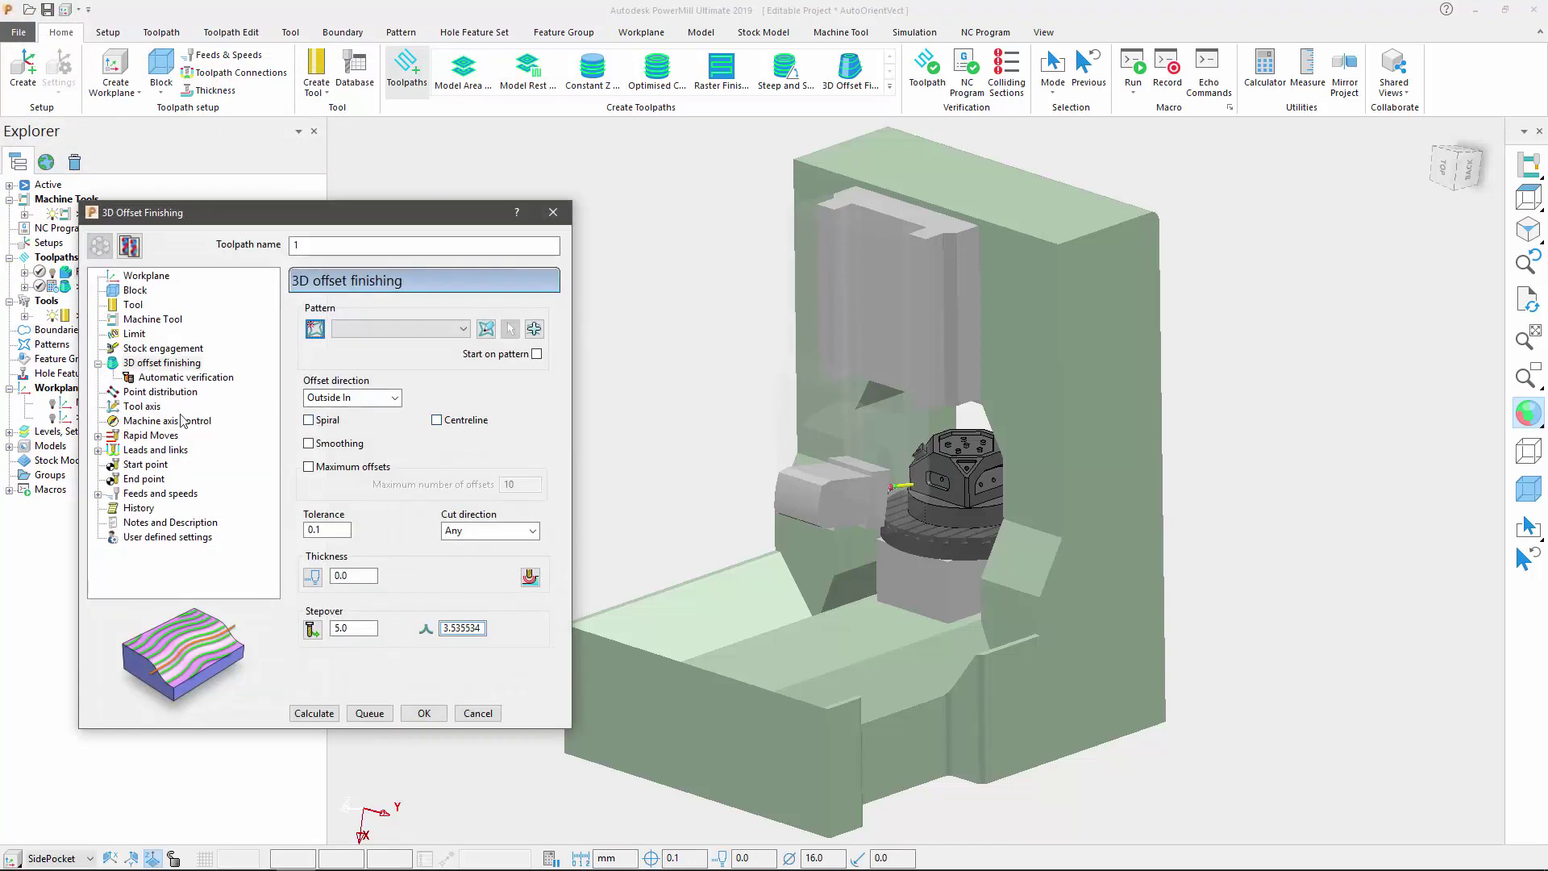
click(170, 421)
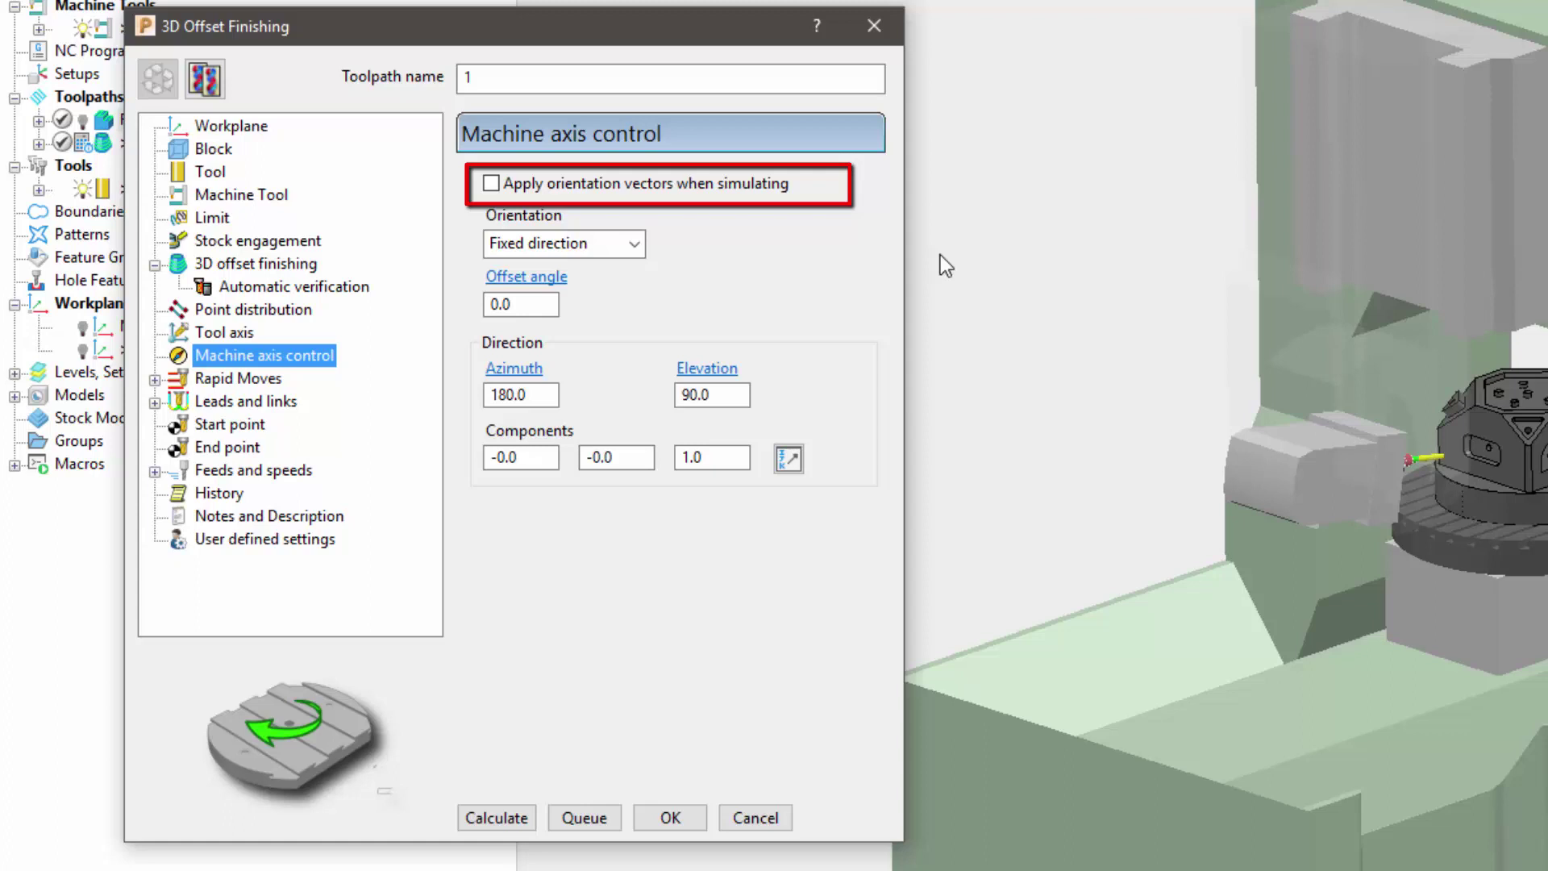
- Tick Apply orientation vectors, try Free then Fixed direction orientation, and discard the toolpath
click(730, 186)
click(638, 246)
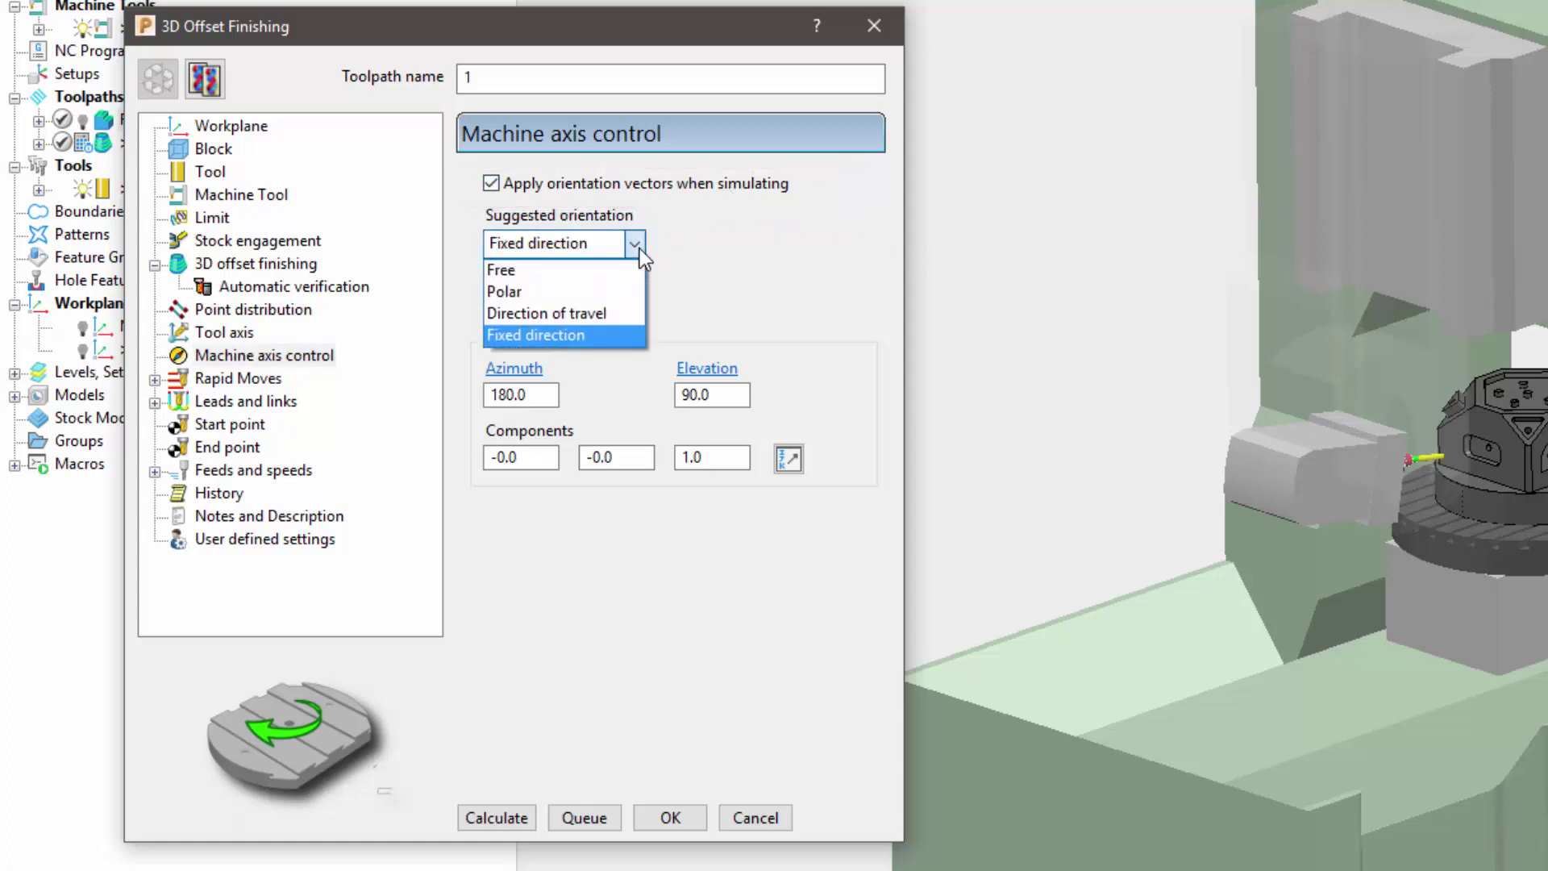
click(626, 269)
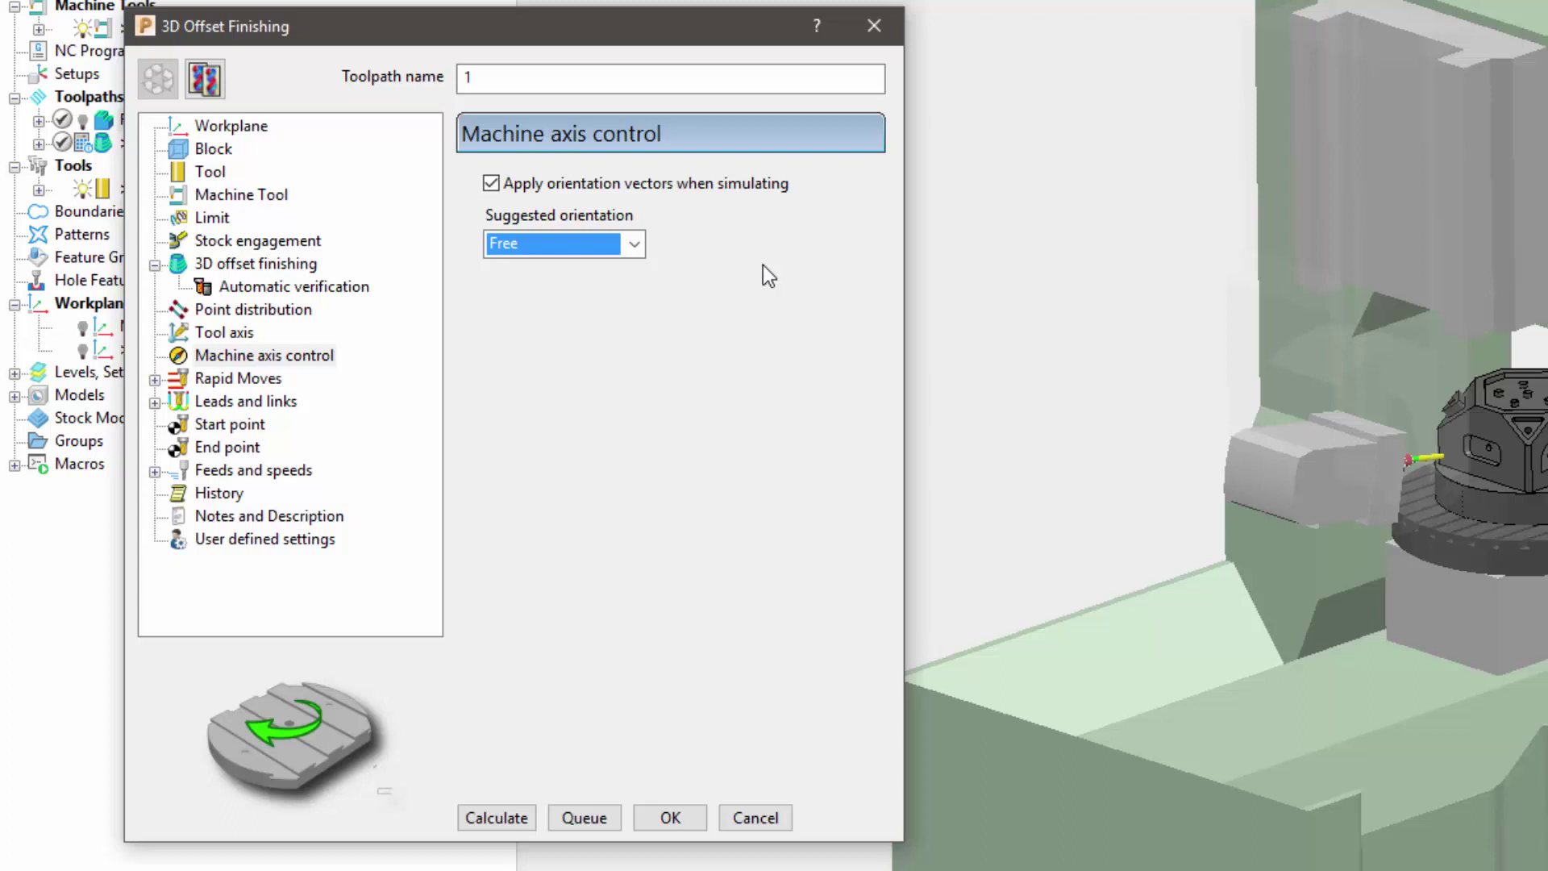
click(635, 245)
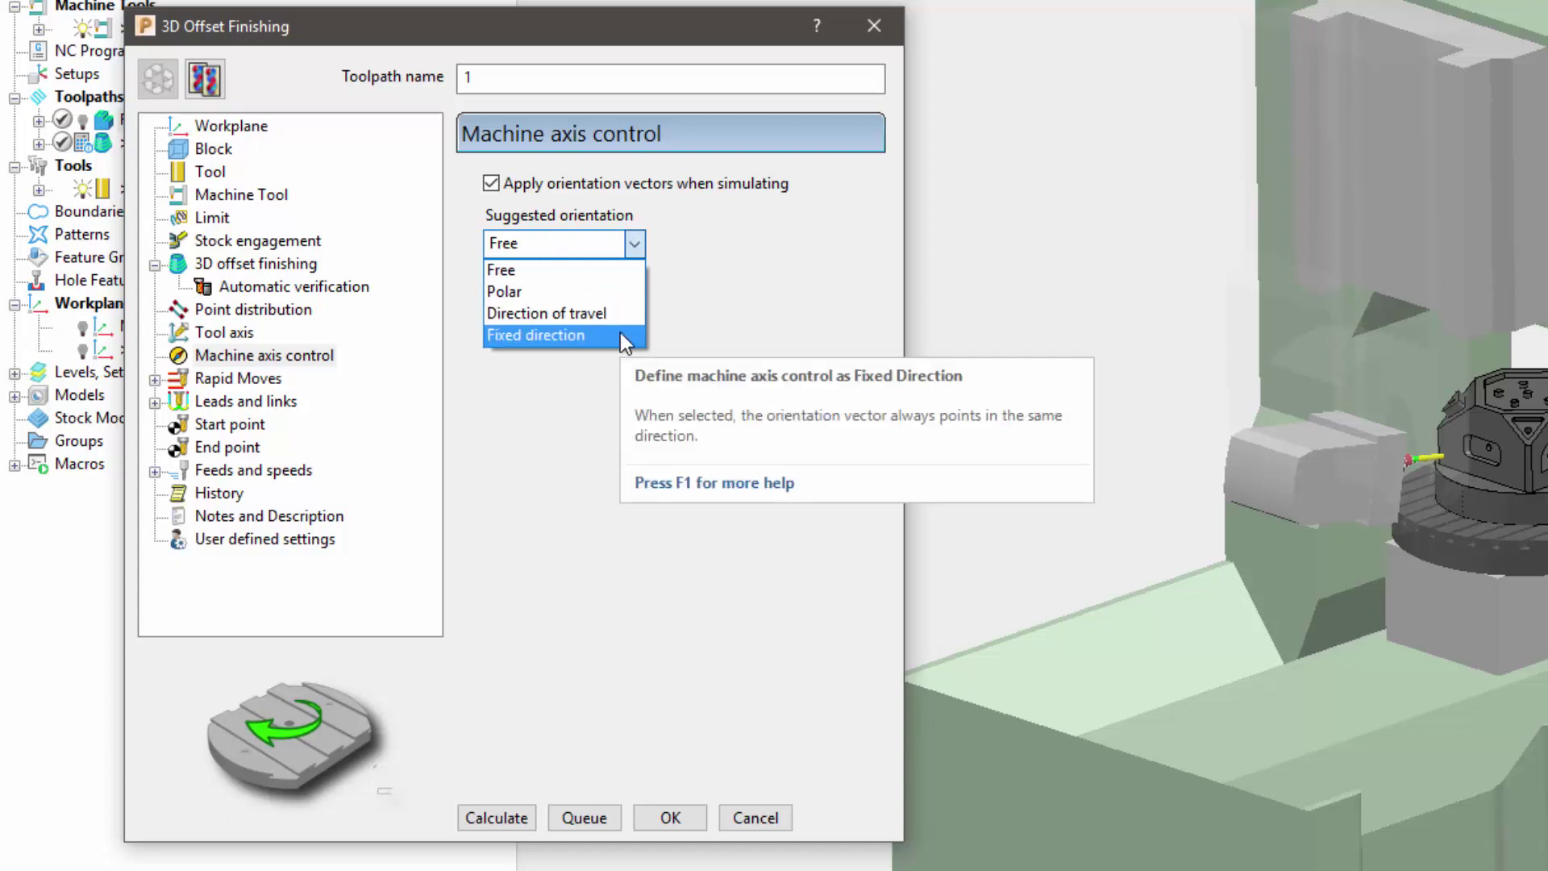
click(565, 334)
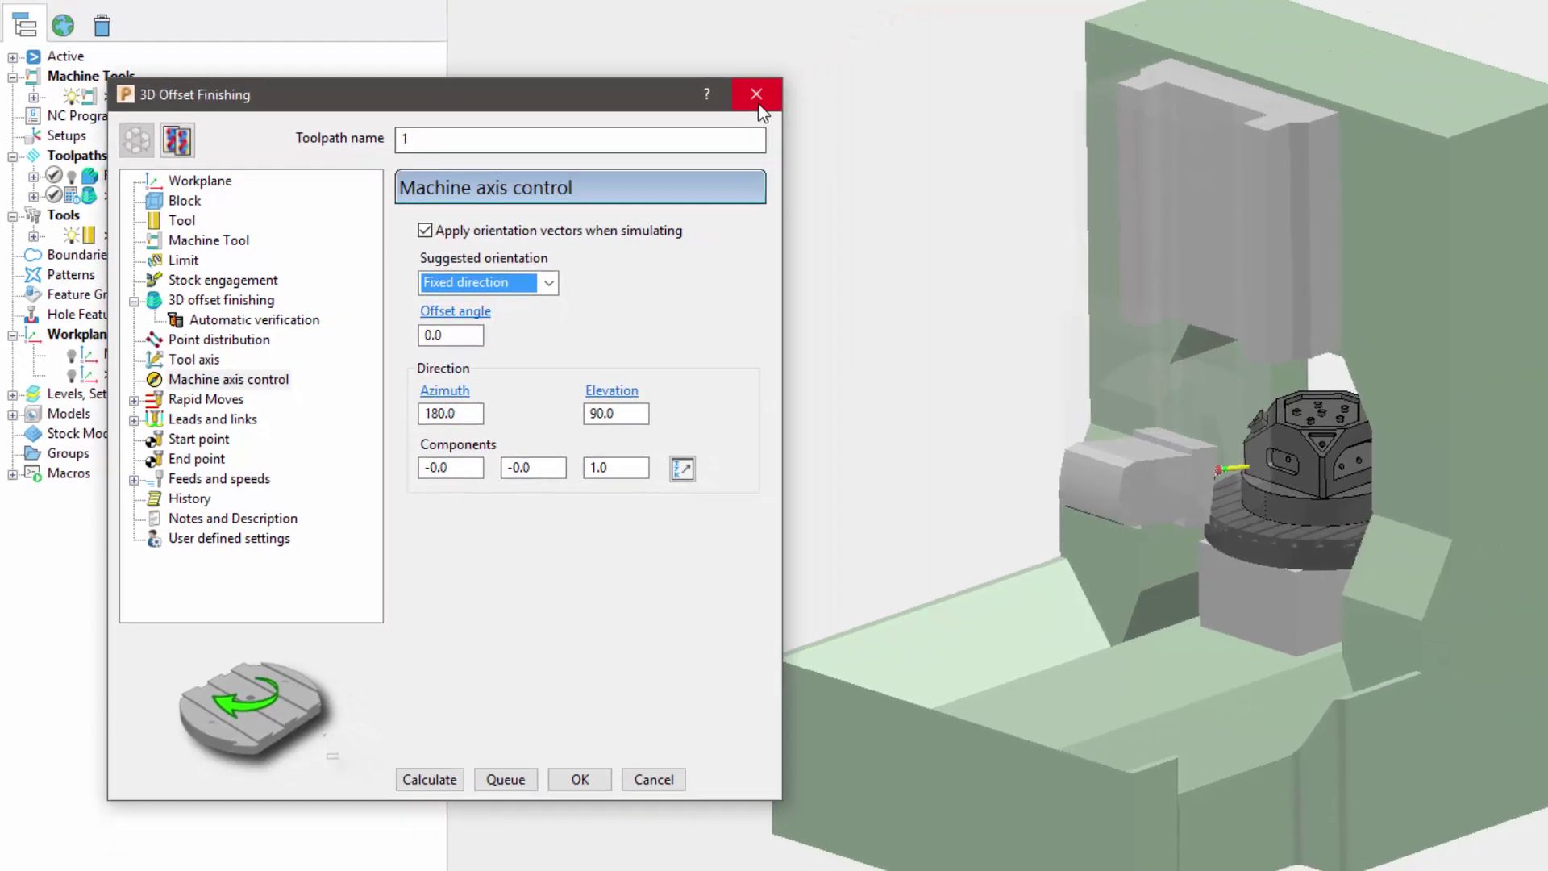
click(874, 26)
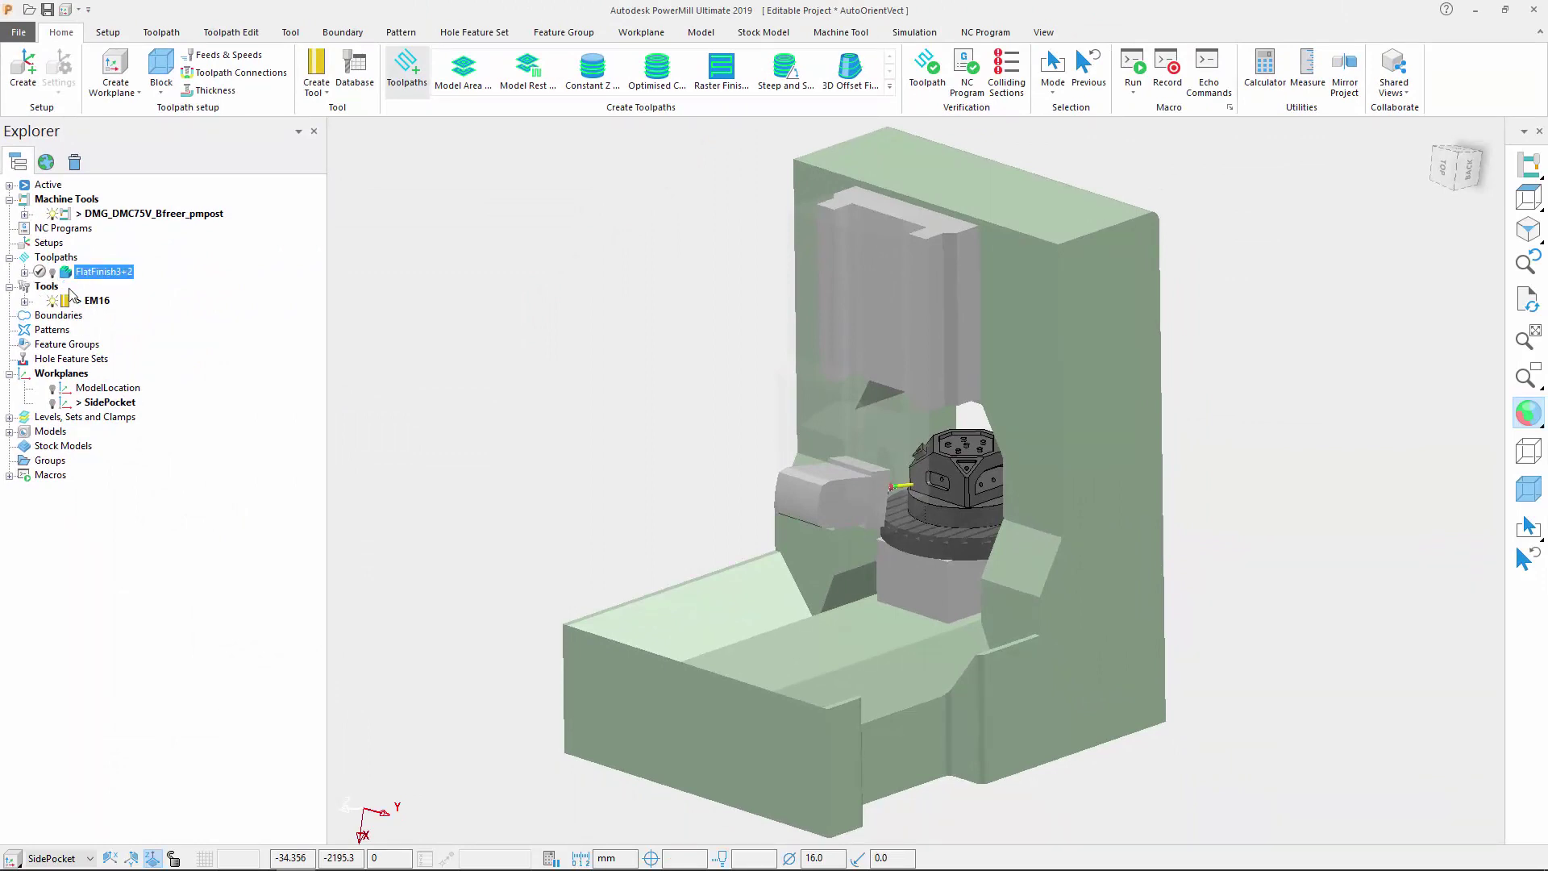
- Activate FlatFinish3+2, then open and cancel Dynamic Machine Control, returning to the Home tab
click(385, 292)
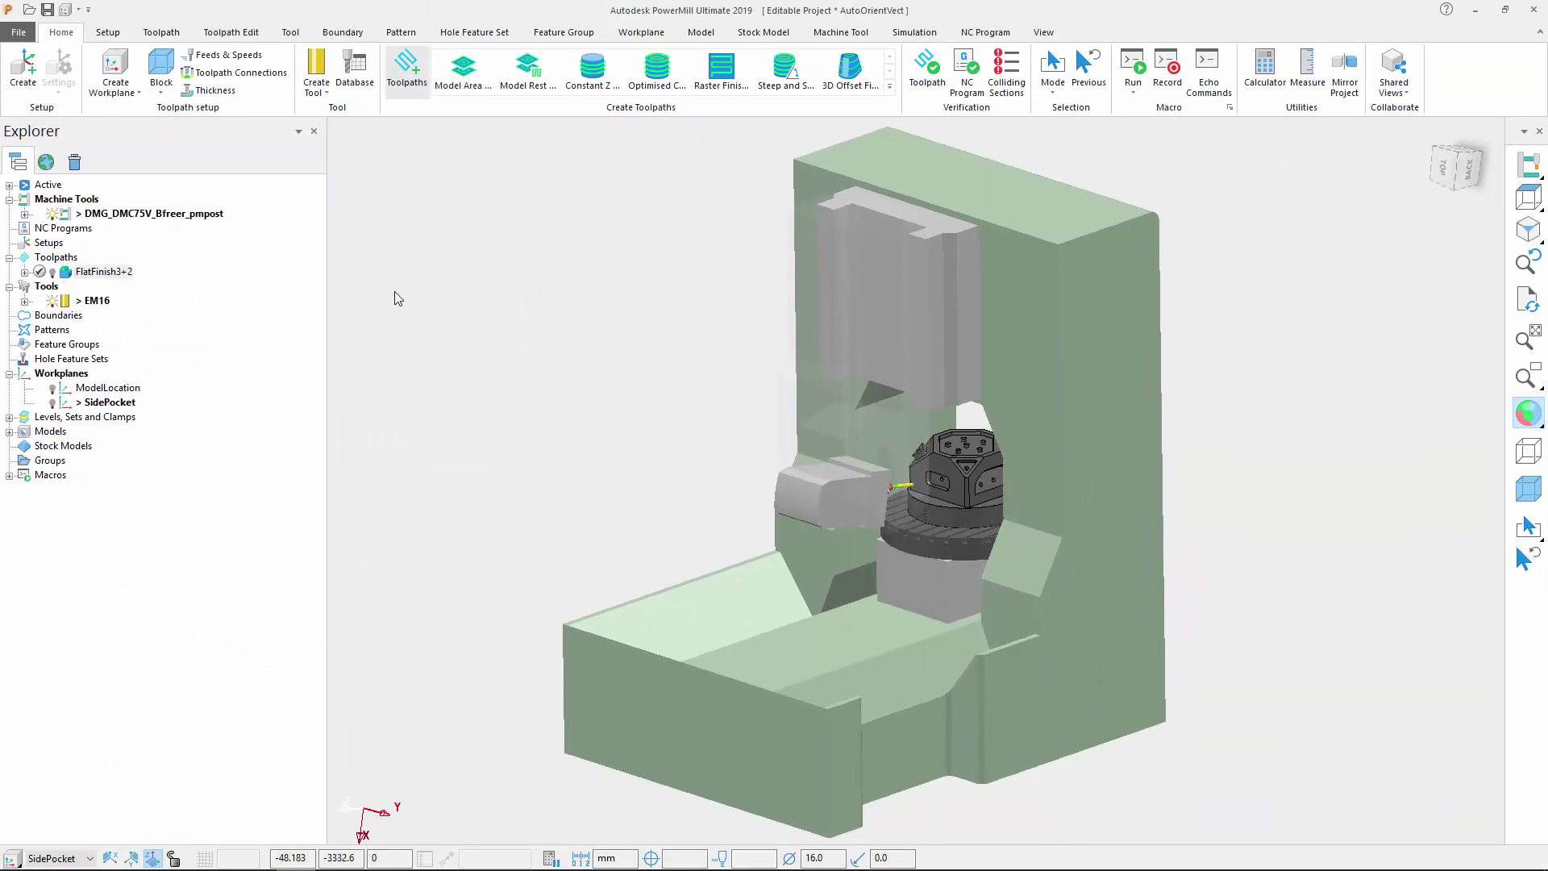
double_click(87, 273)
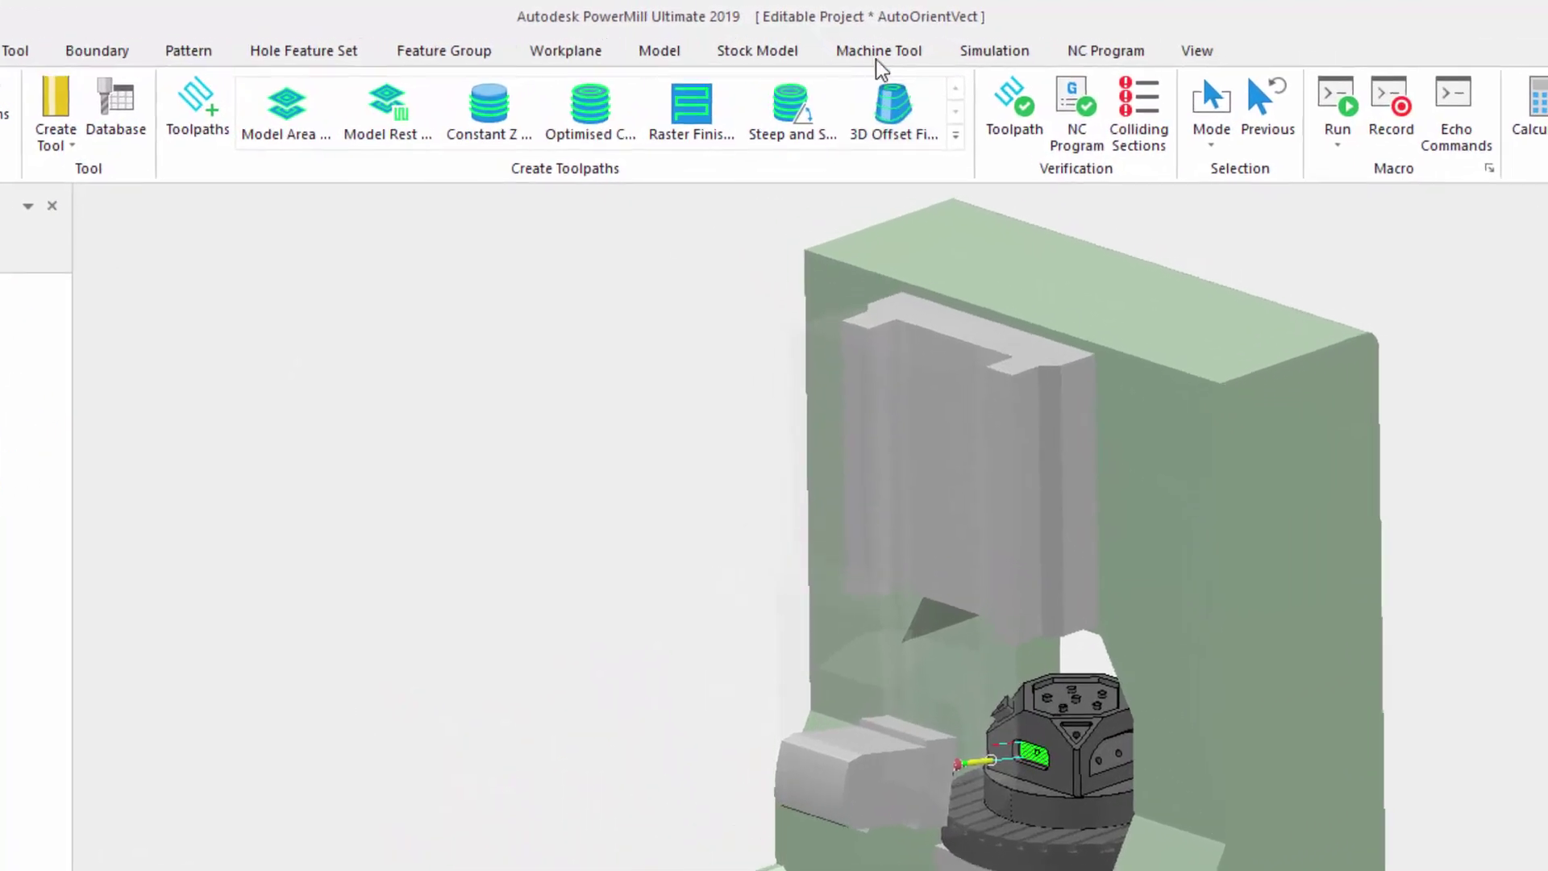
click(841, 33)
click(347, 128)
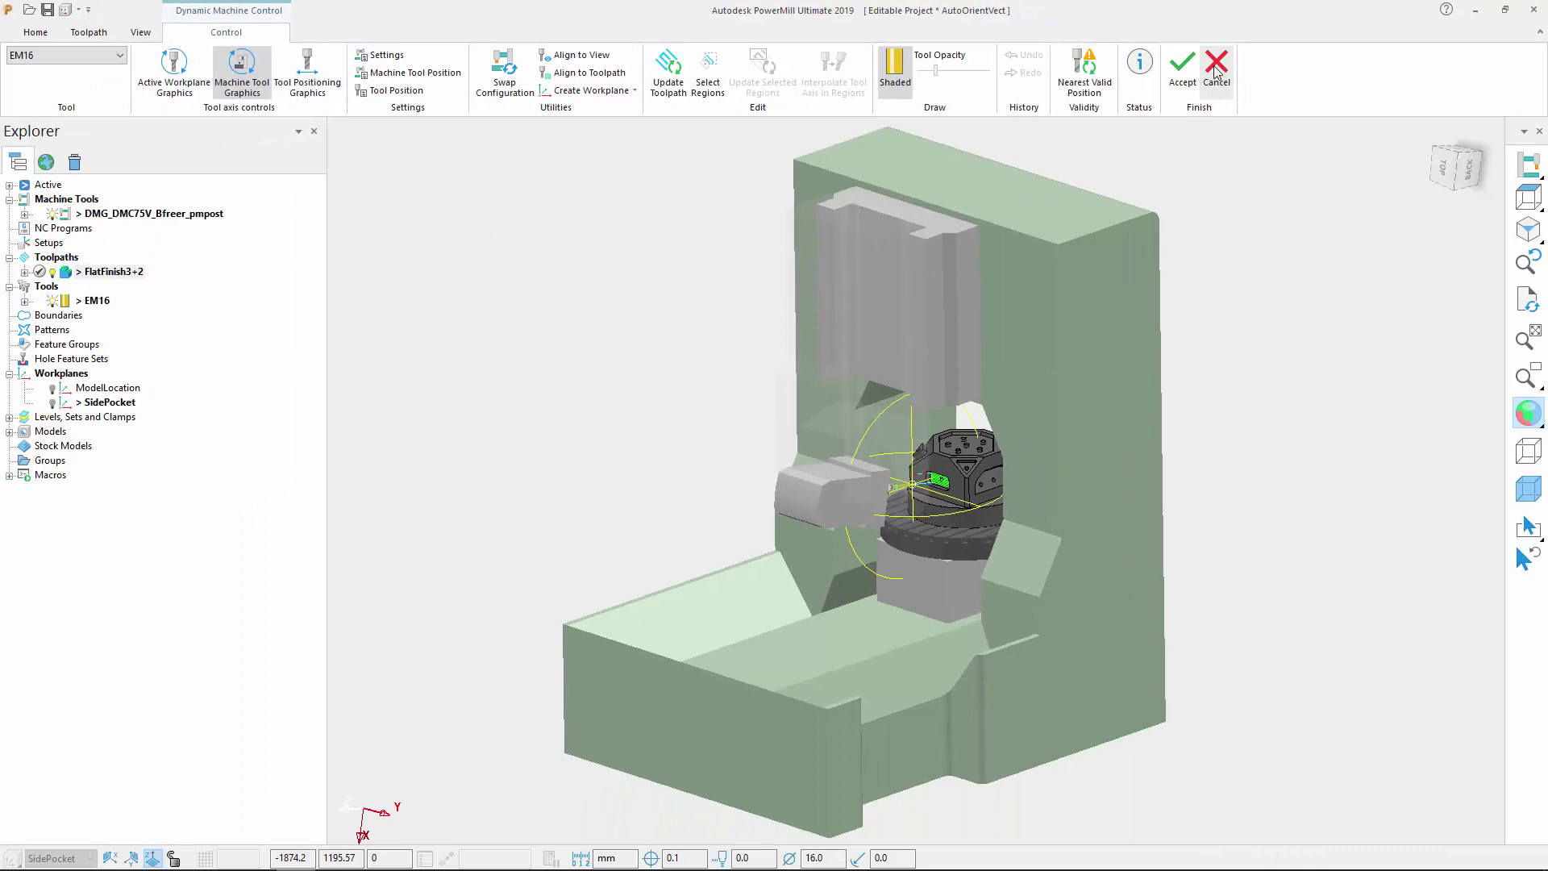
click(1216, 72)
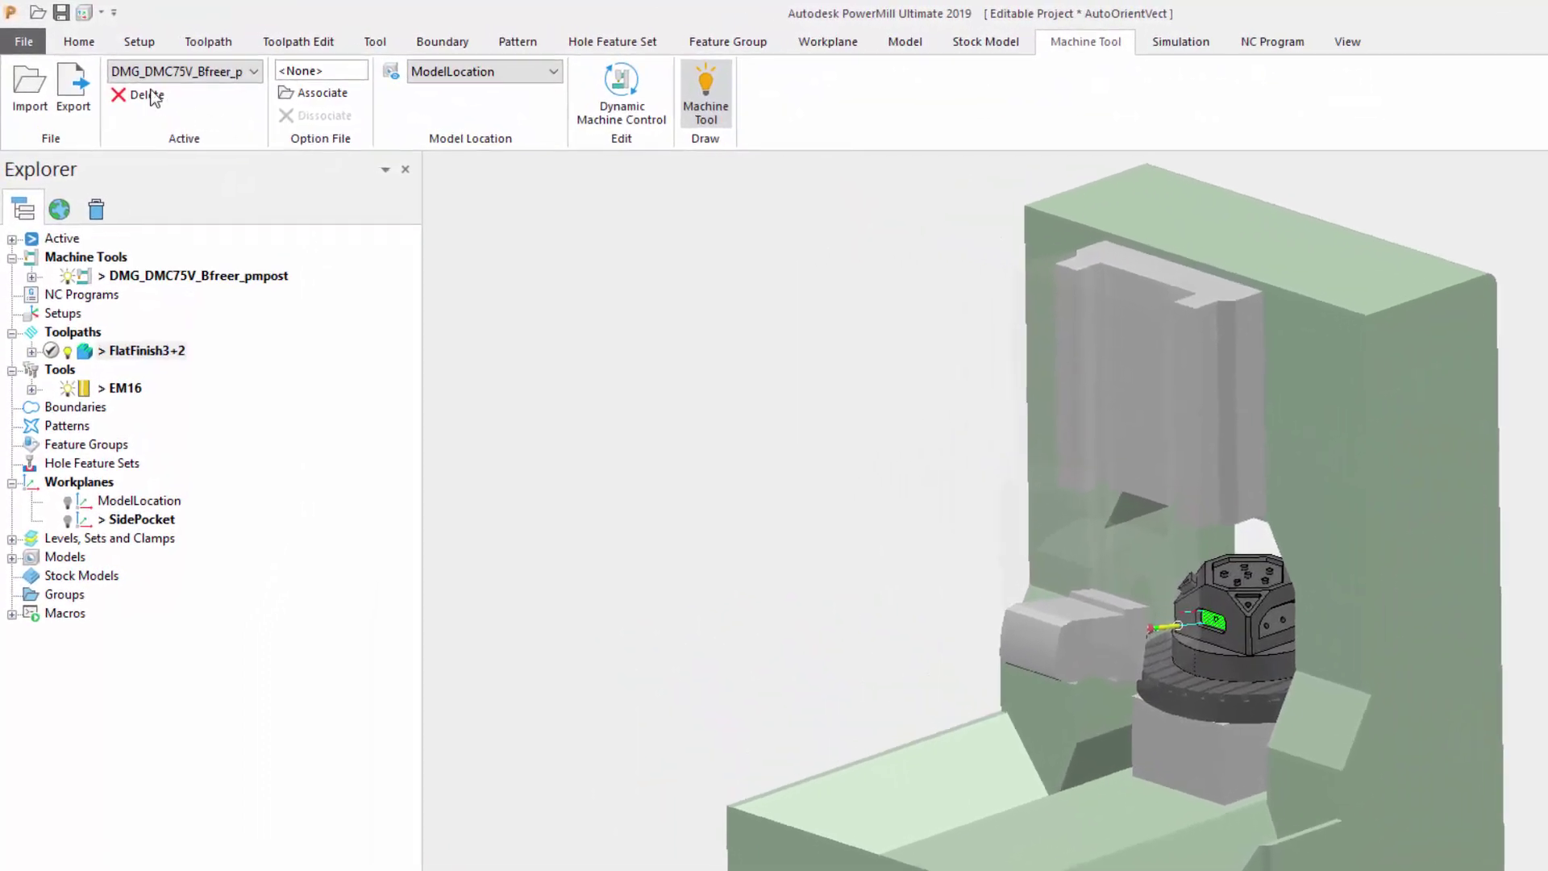
click(81, 43)
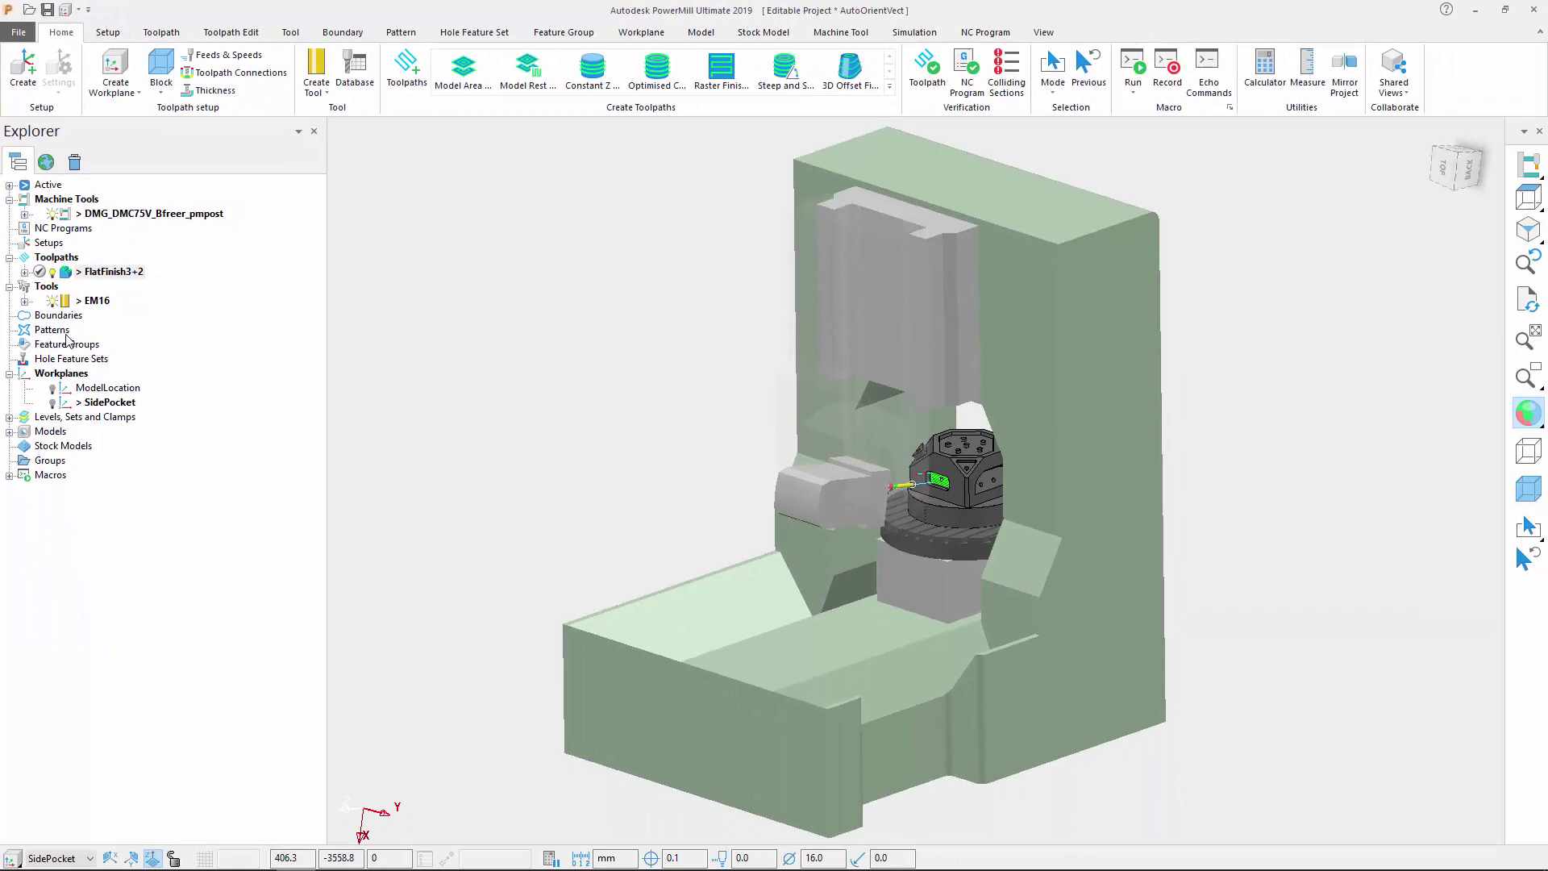
right_click(113, 293)
click(172, 354)
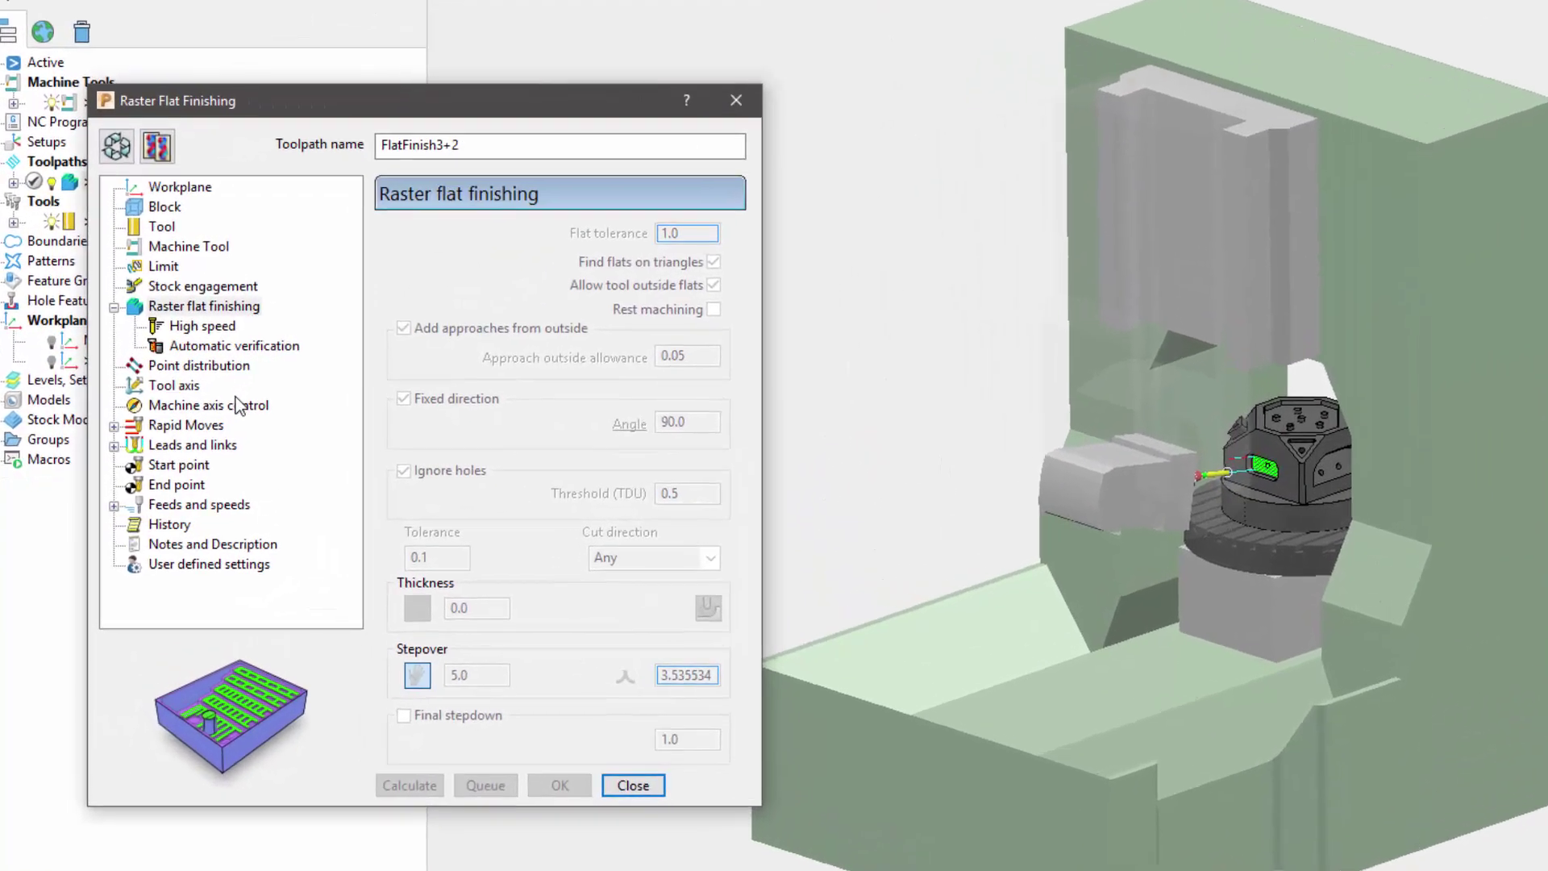
click(211, 403)
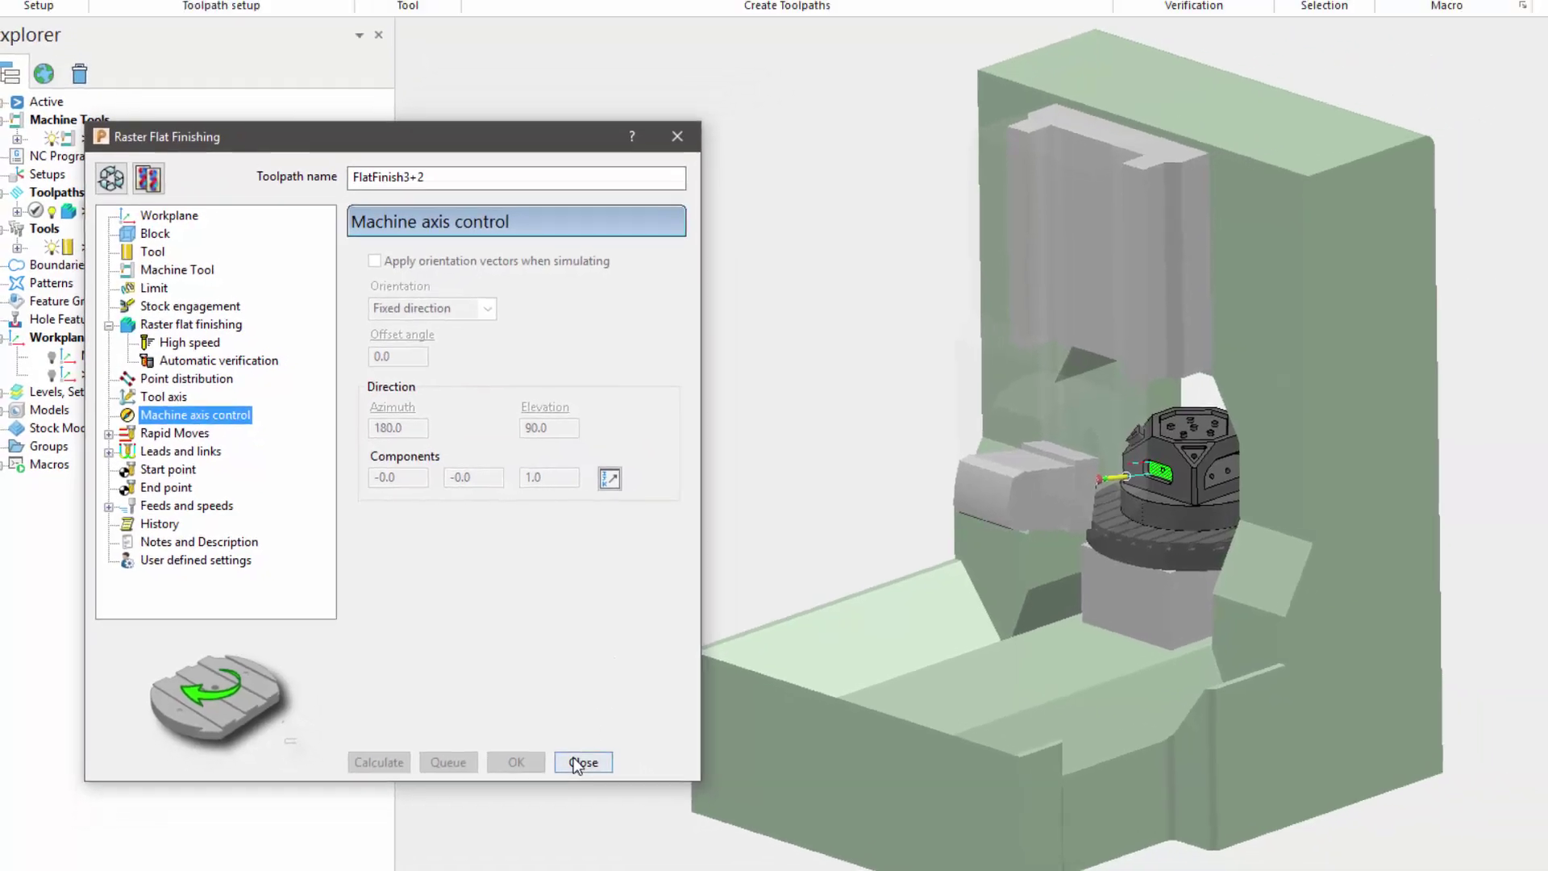
click(644, 790)
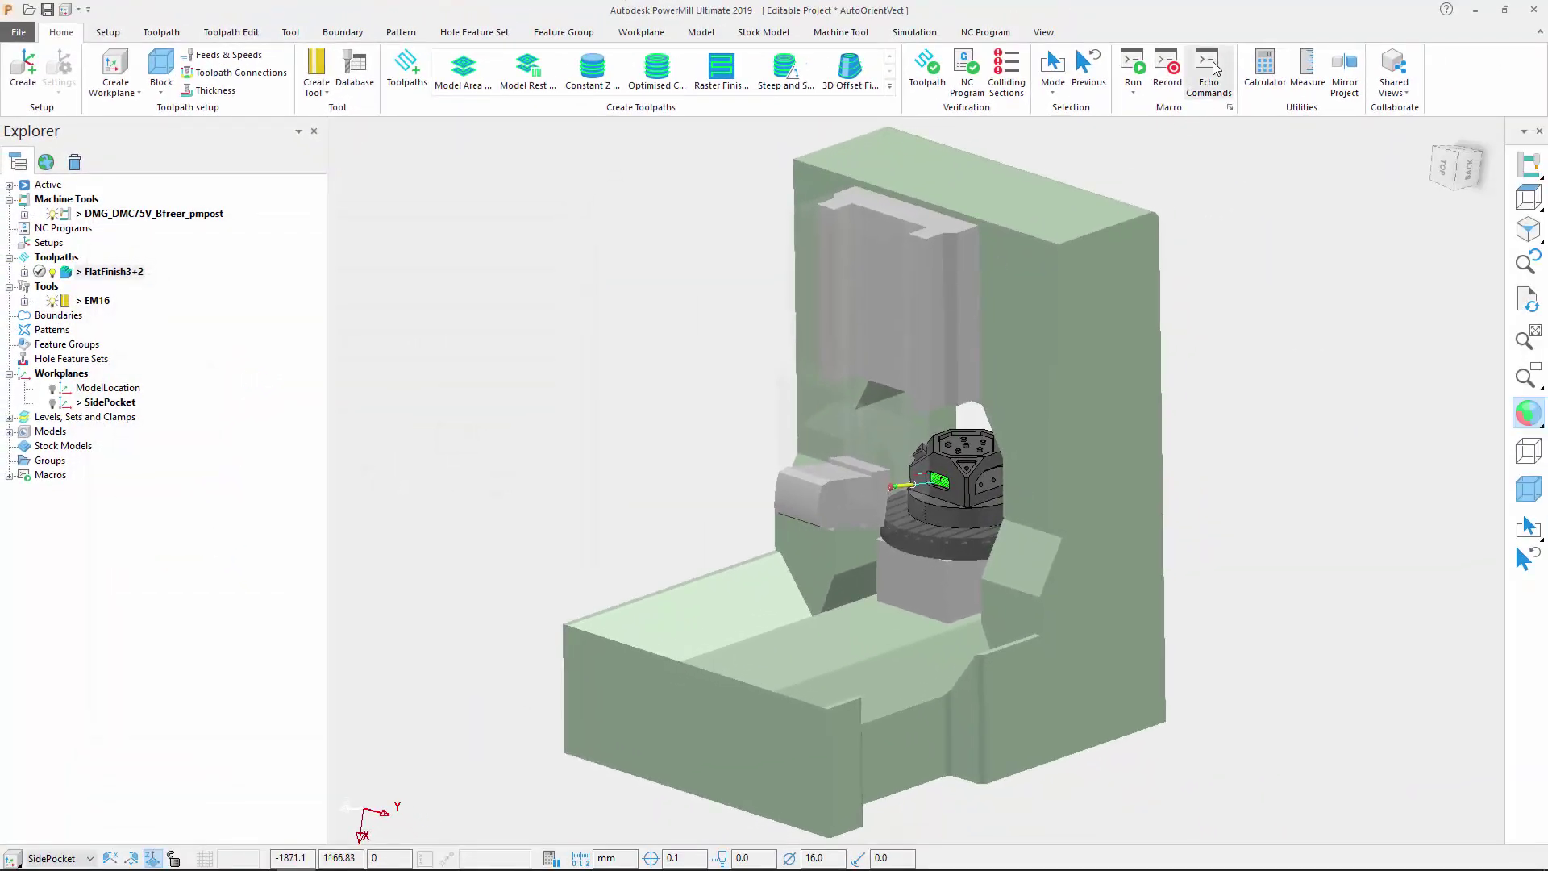
- Run SIMULATE TOOLWP DRAW in the echoed Command Window
click(1262, 45)
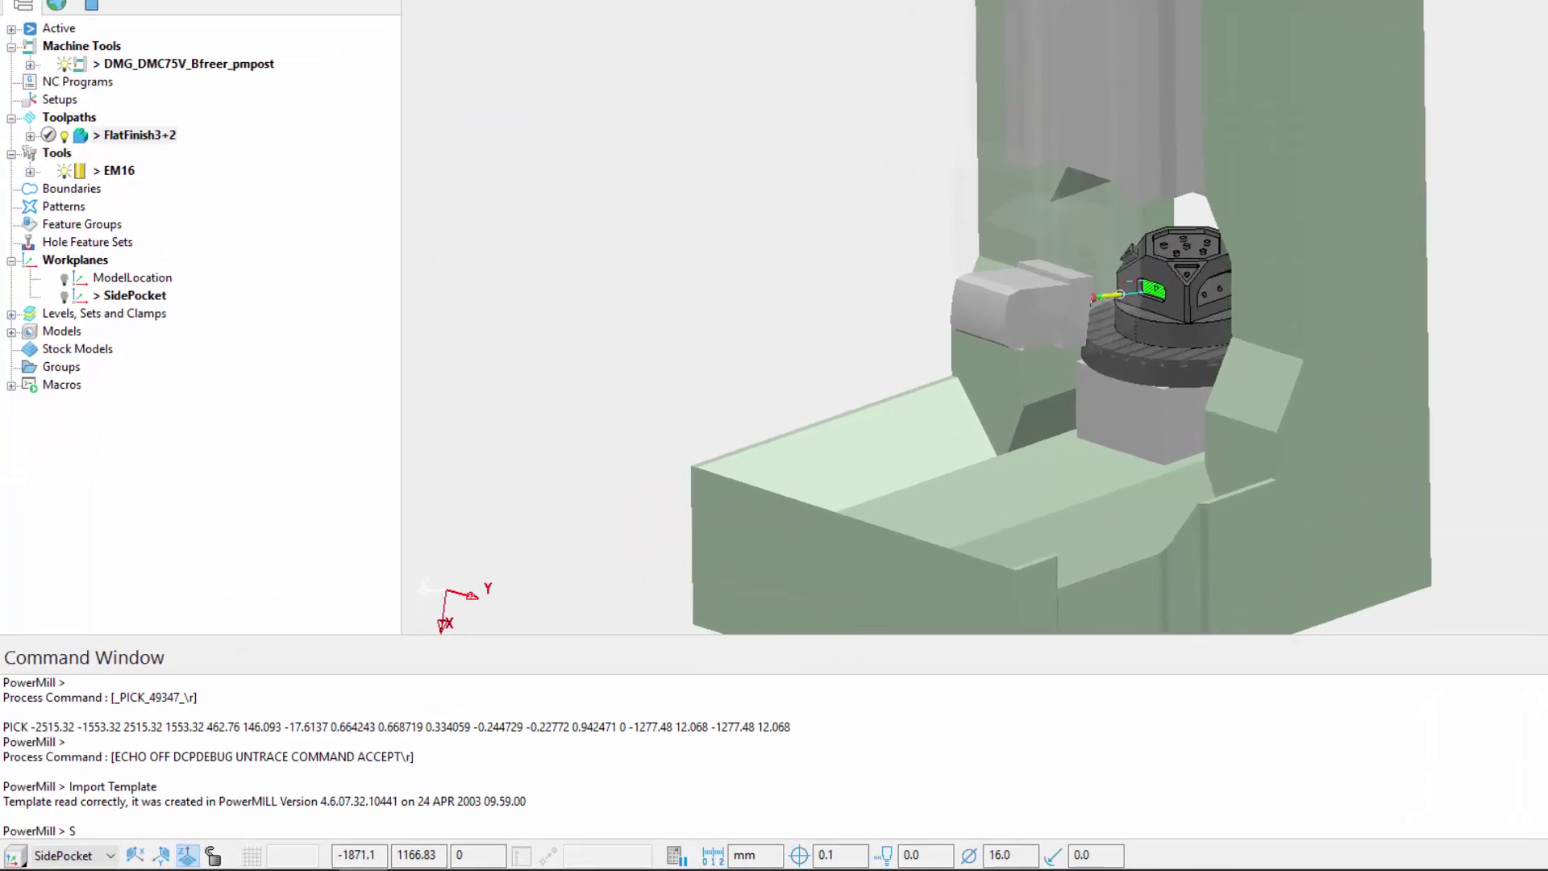
text(SIMULATE)
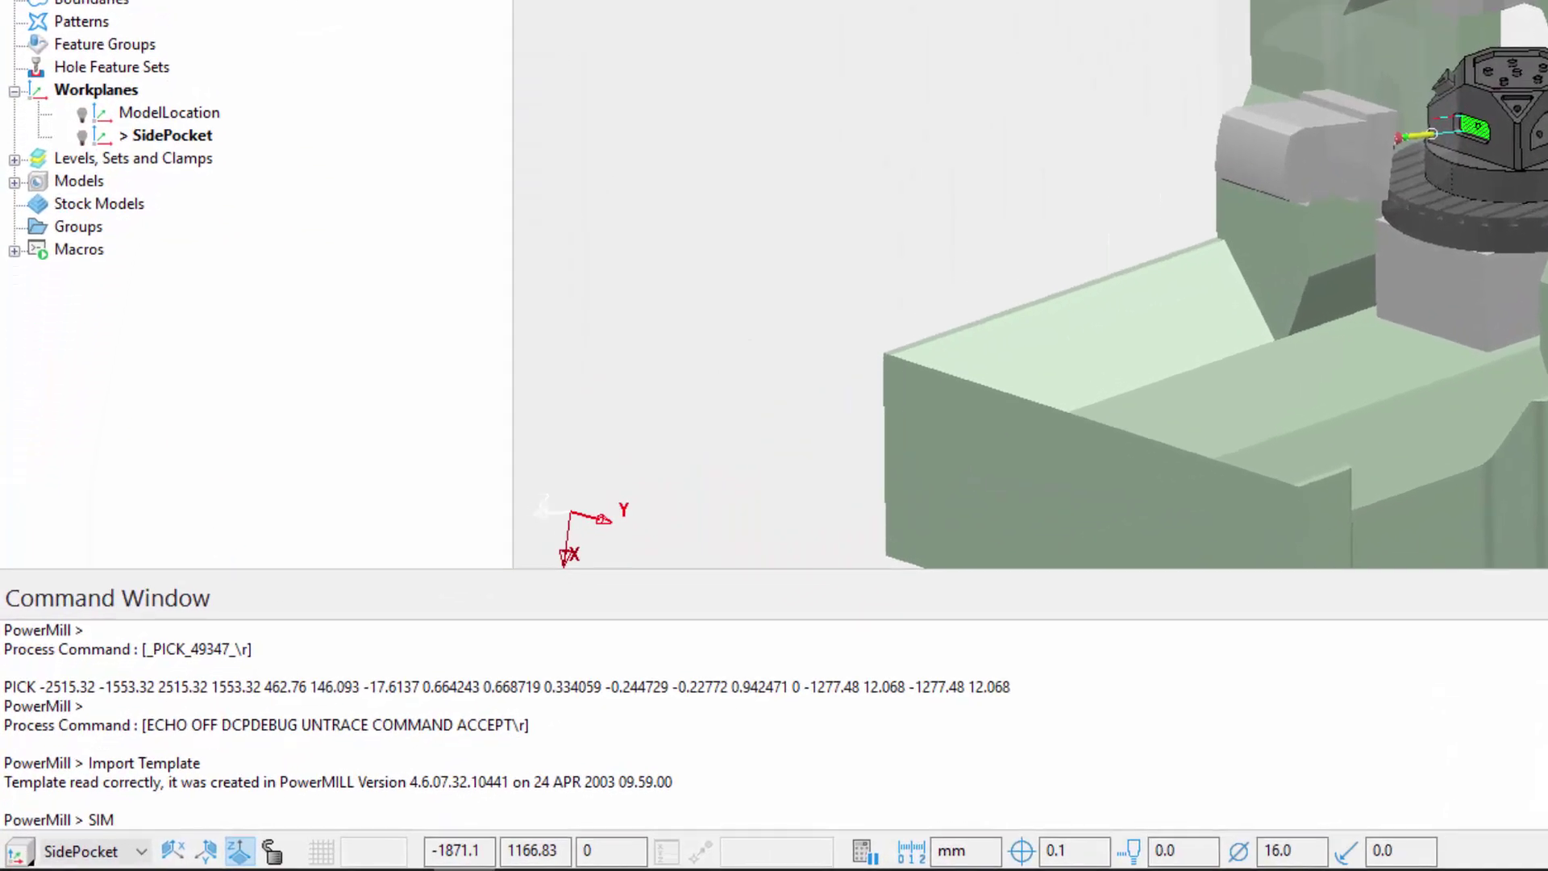
text( TOOLWP)
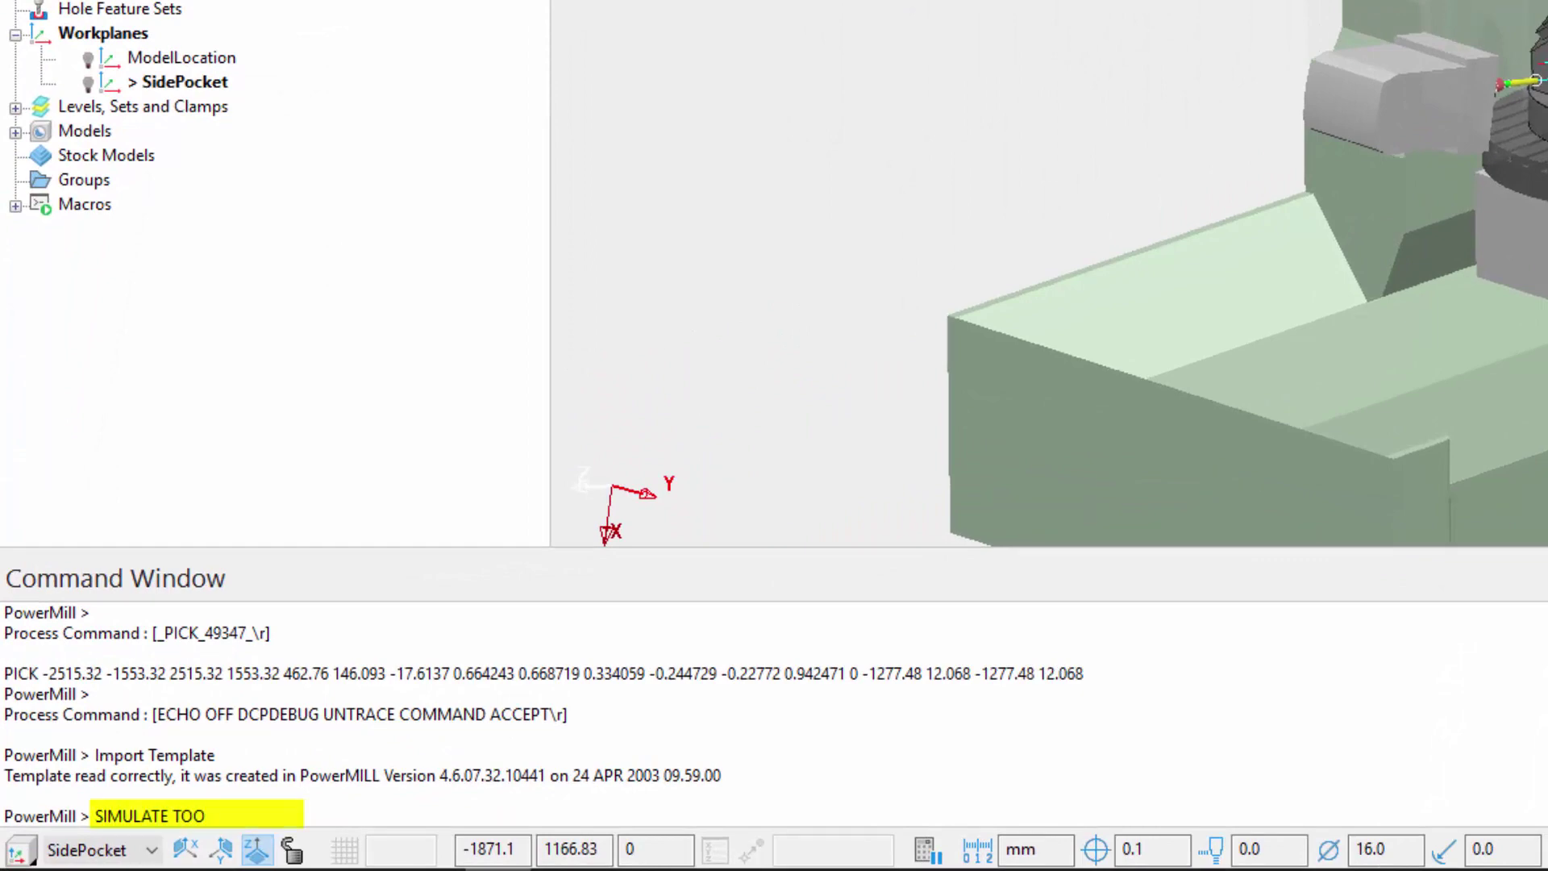
text( DRAW)
key(Return)
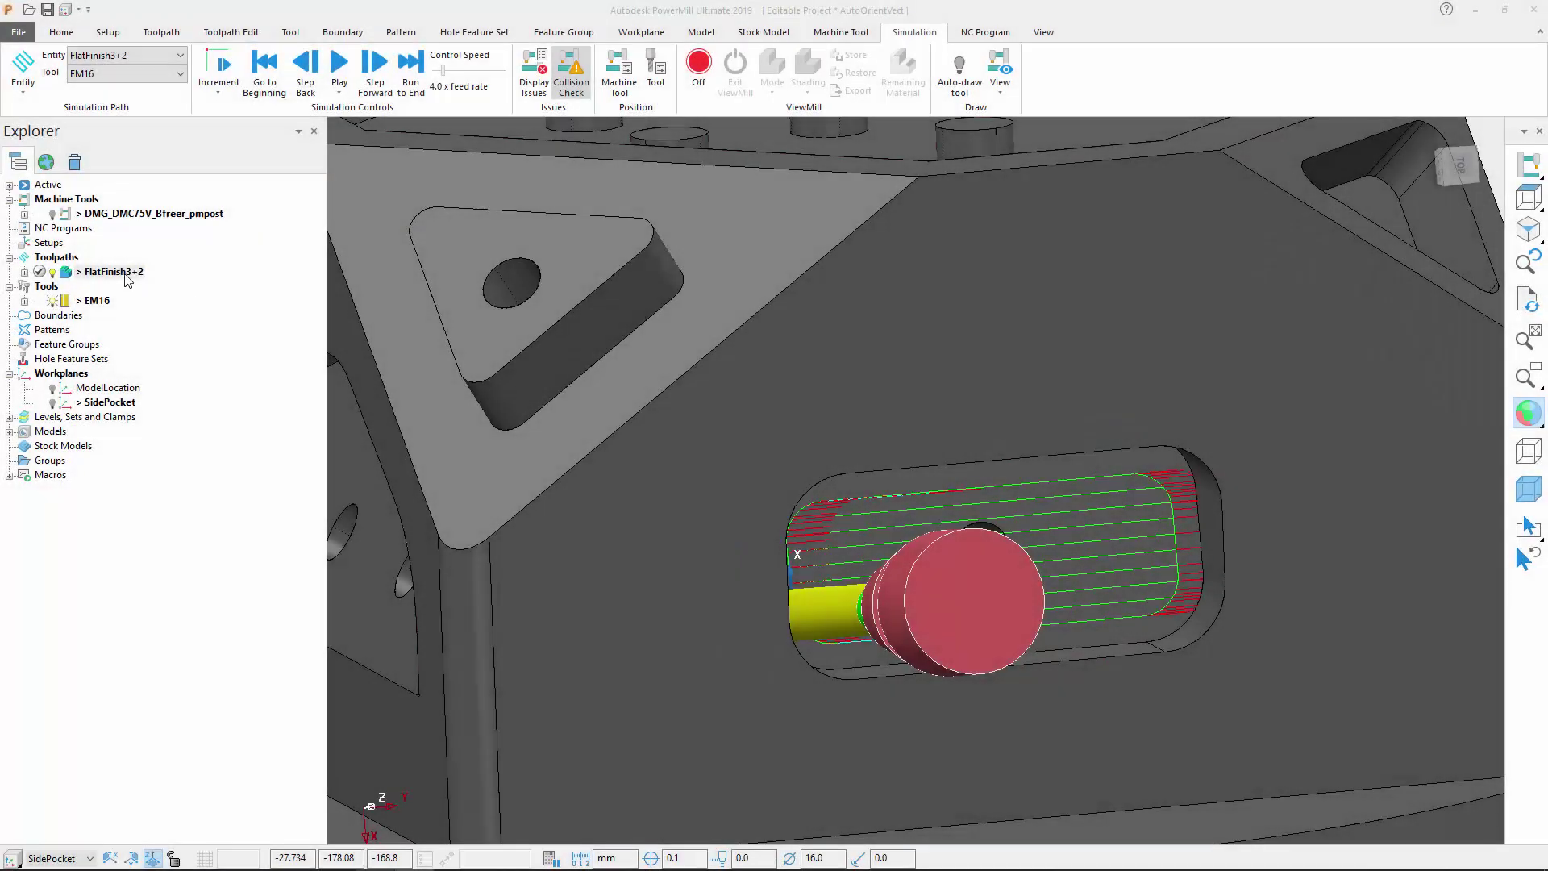
- Replay the FlatFinish3+2 simulation from the start, then open its raster flat finishing settings
right_click(121, 274)
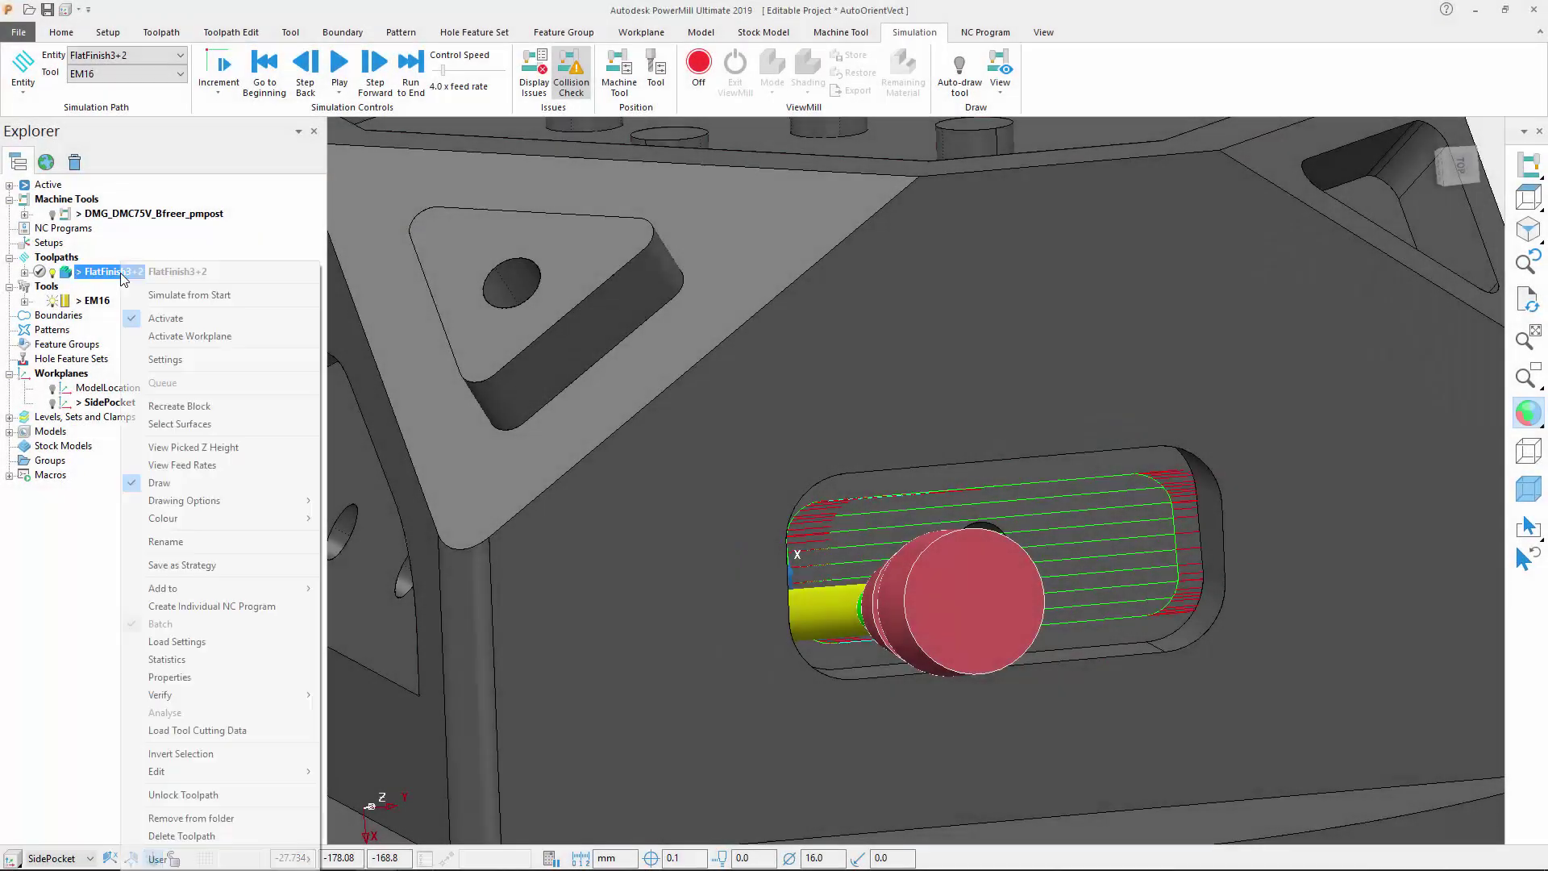
click(169, 293)
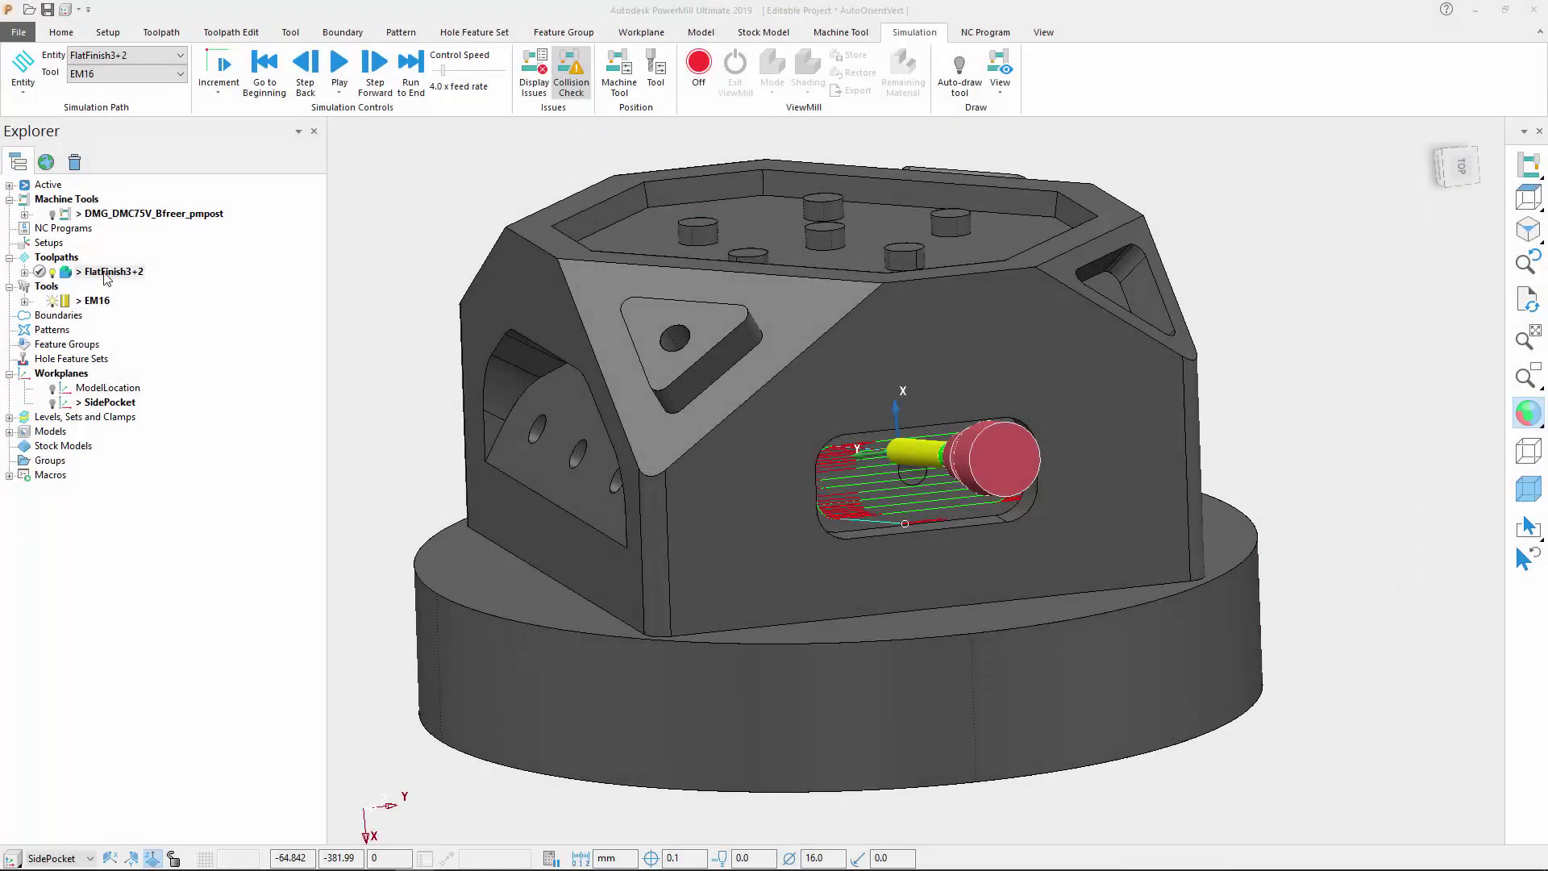
right_click(106, 278)
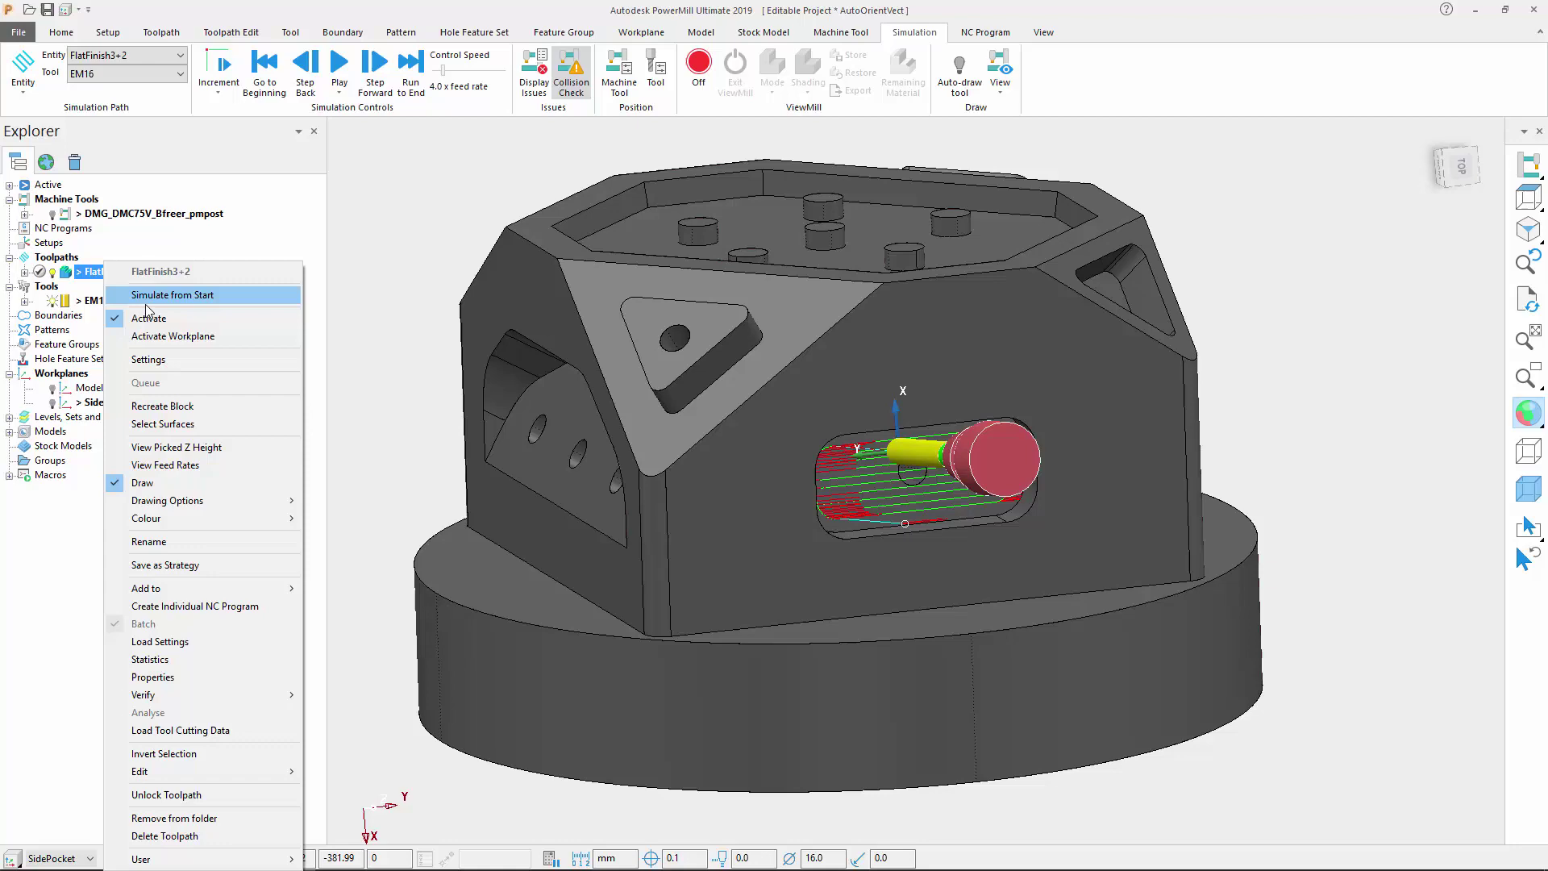
click(171, 354)
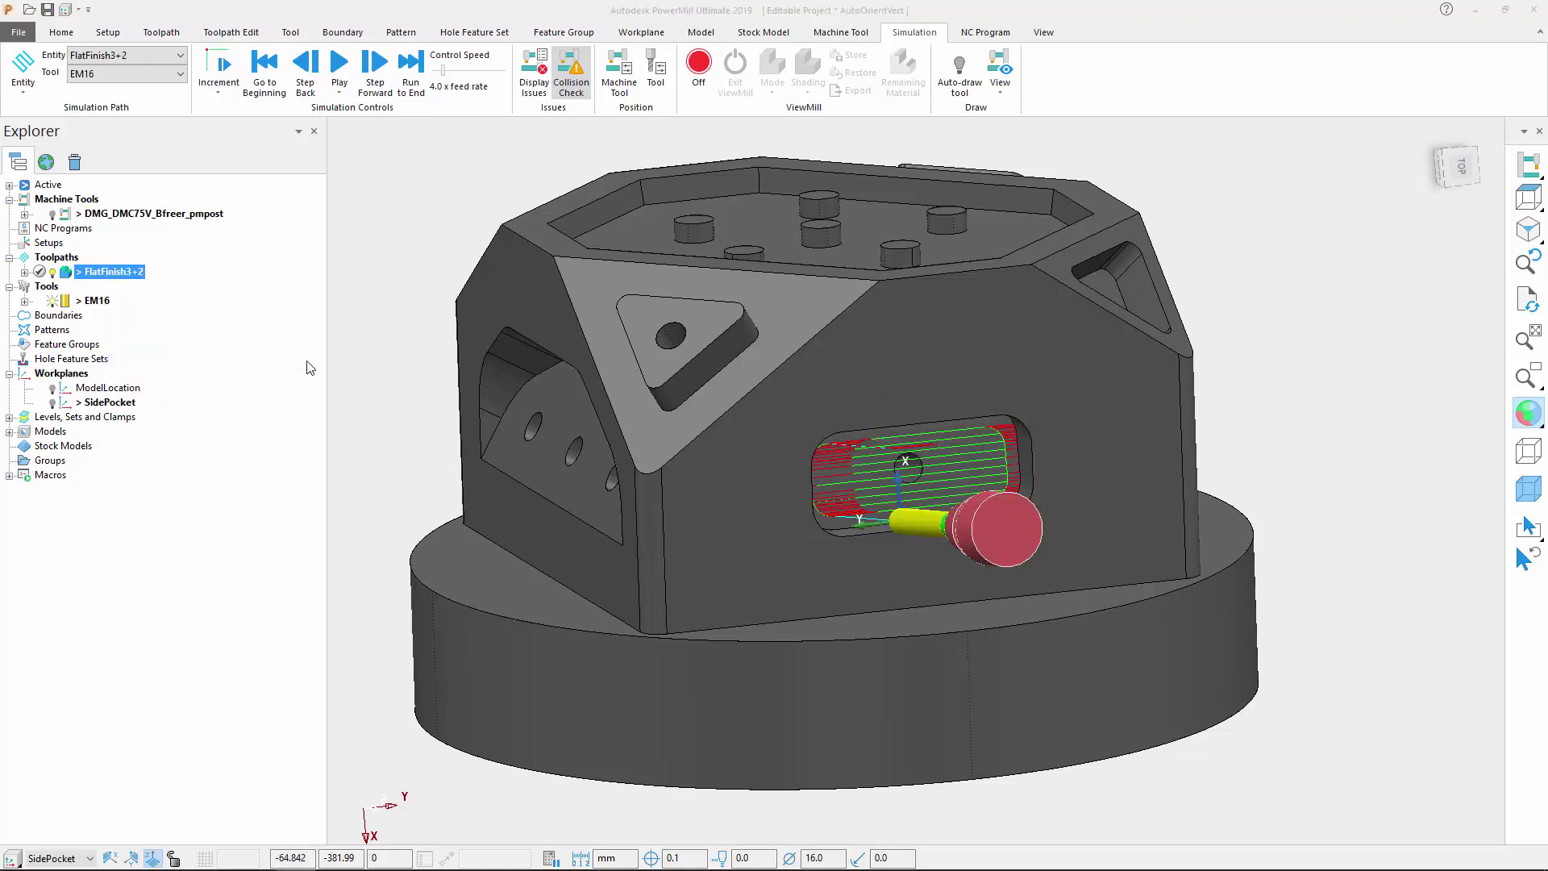
- Copy the toolpath as FlatFinish3+2_1 with orientation vectors applied when simulating, and calculate it
click(129, 245)
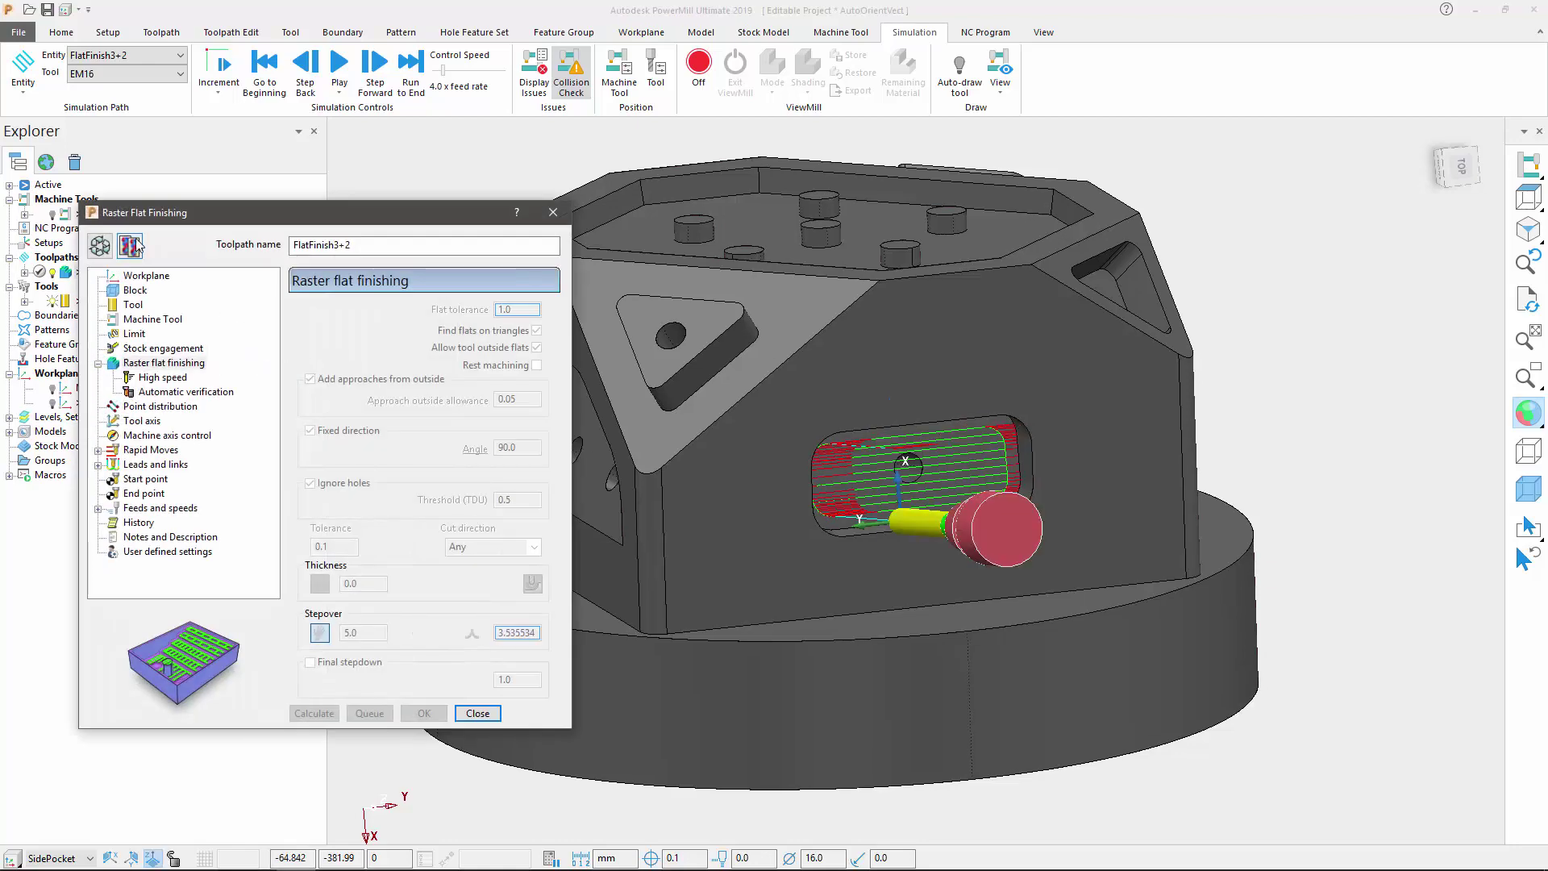
click(191, 435)
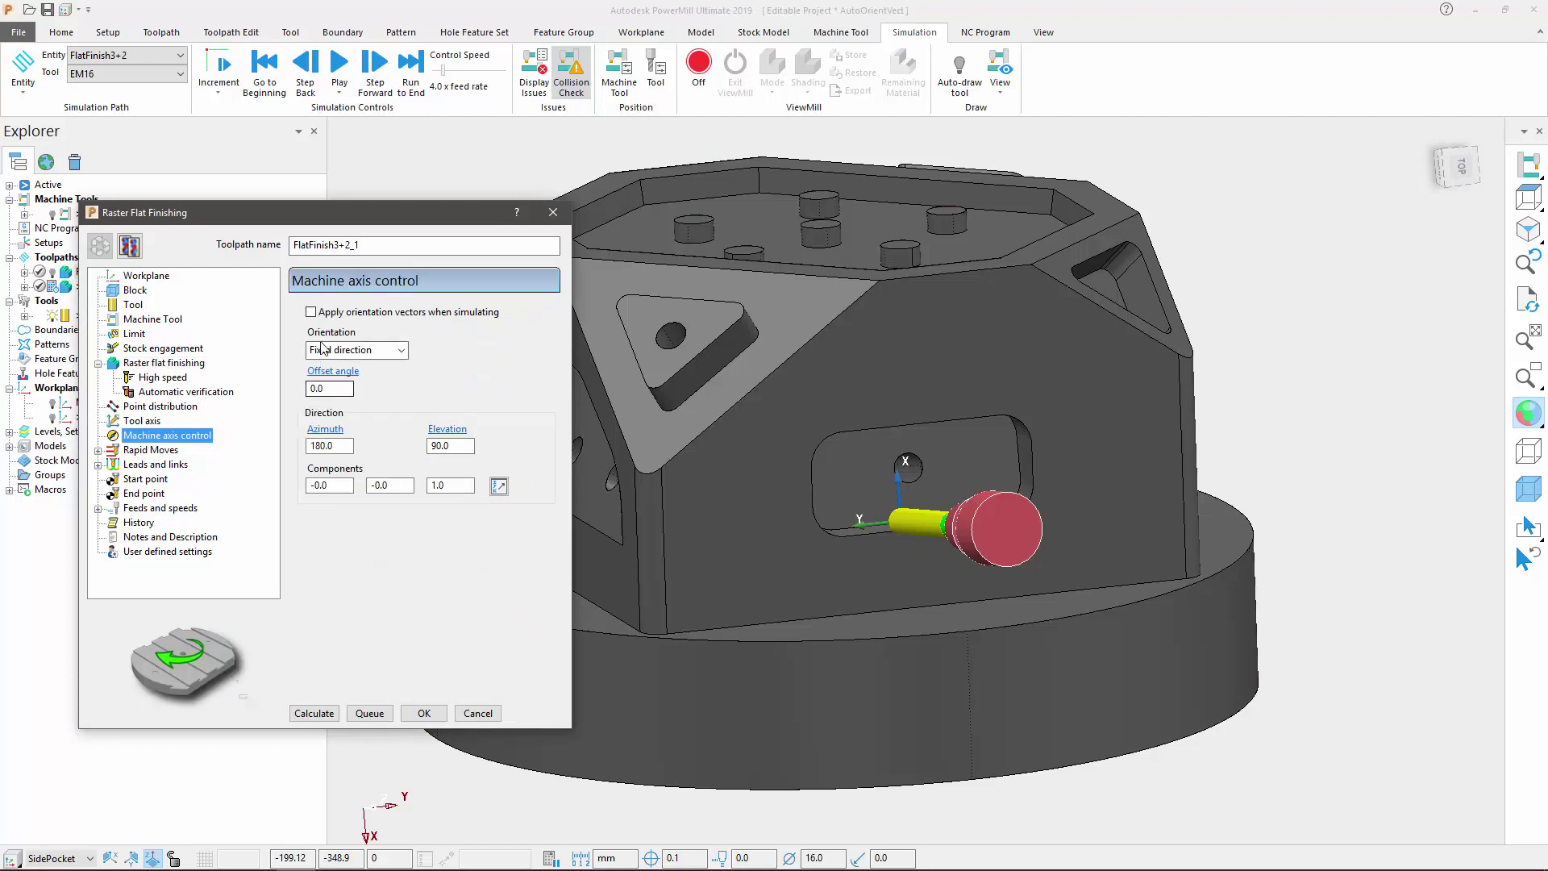
click(314, 712)
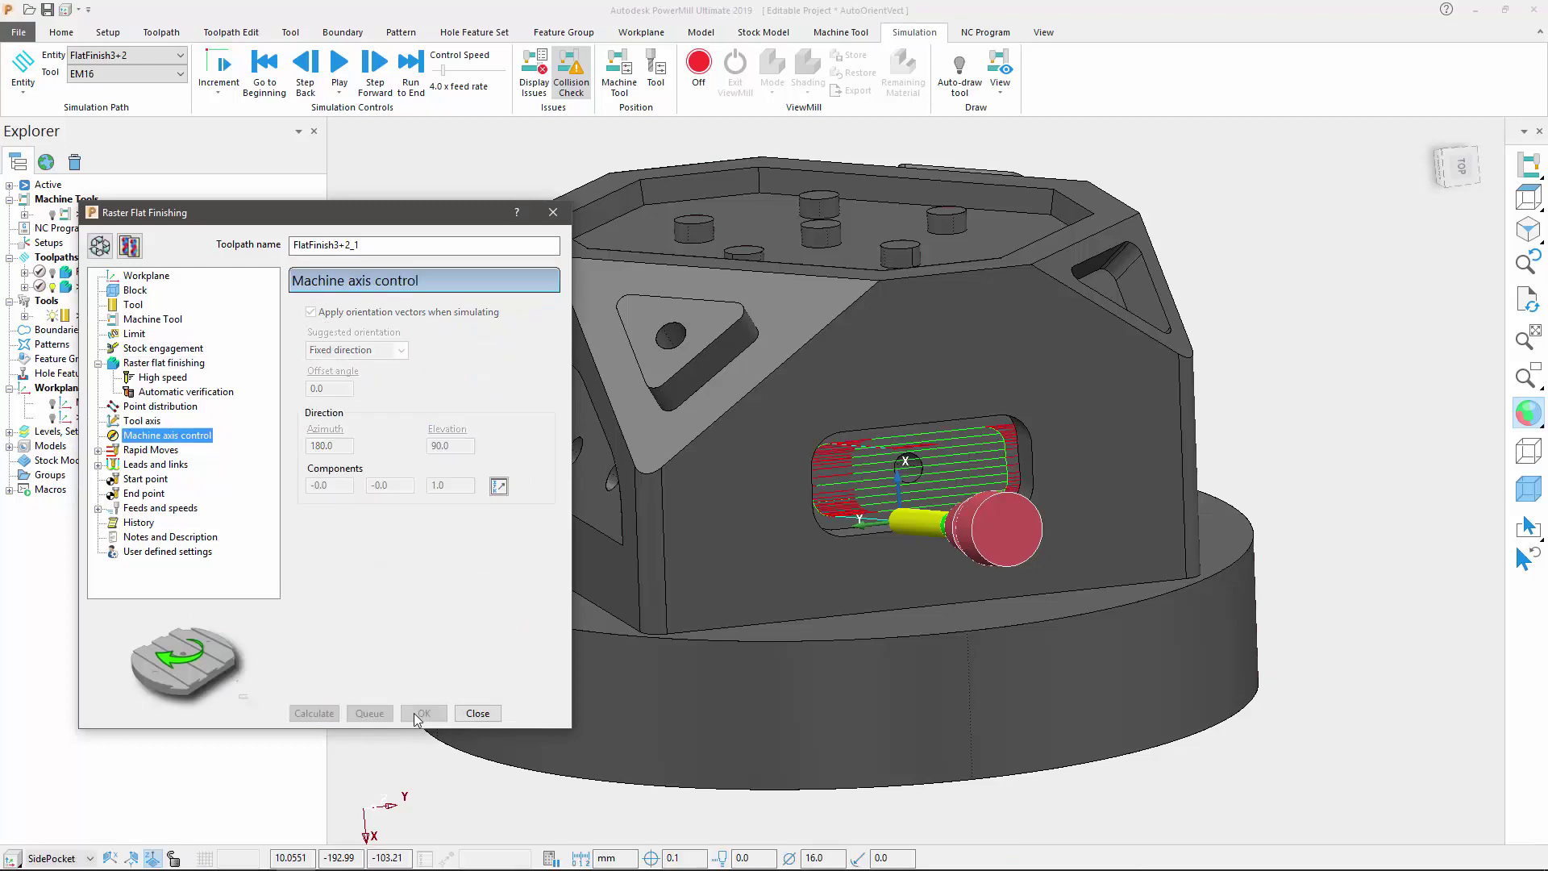
click(477, 712)
right_click(136, 290)
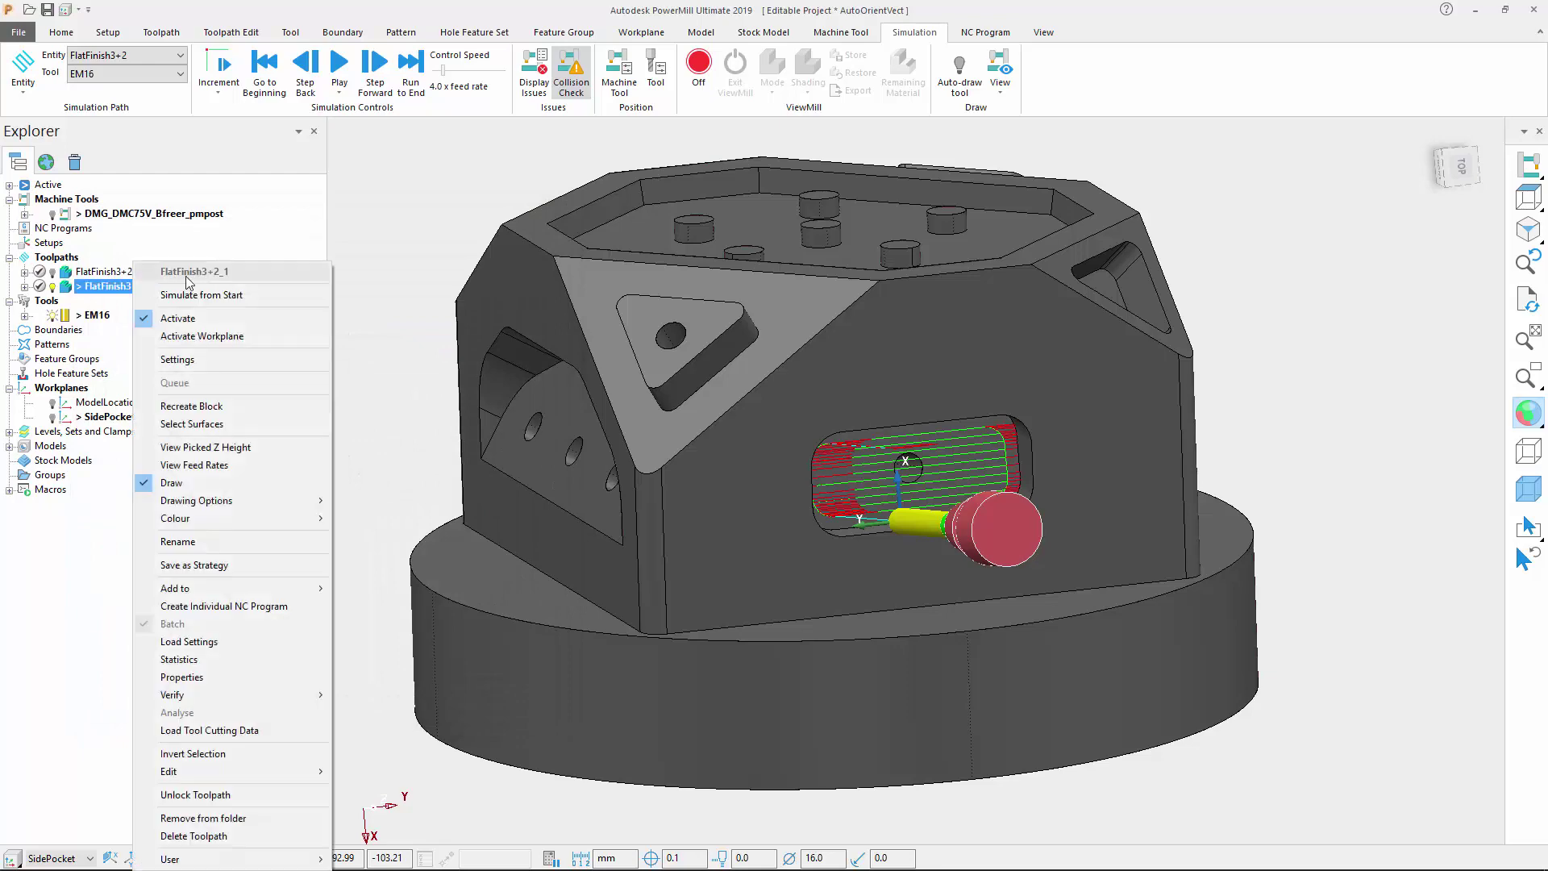
- Simulate FlatFinish3+2_1 from the start, zooming and orbiting to inspect the side pocket cut
click(209, 295)
scroll(916, 520, up, 5)
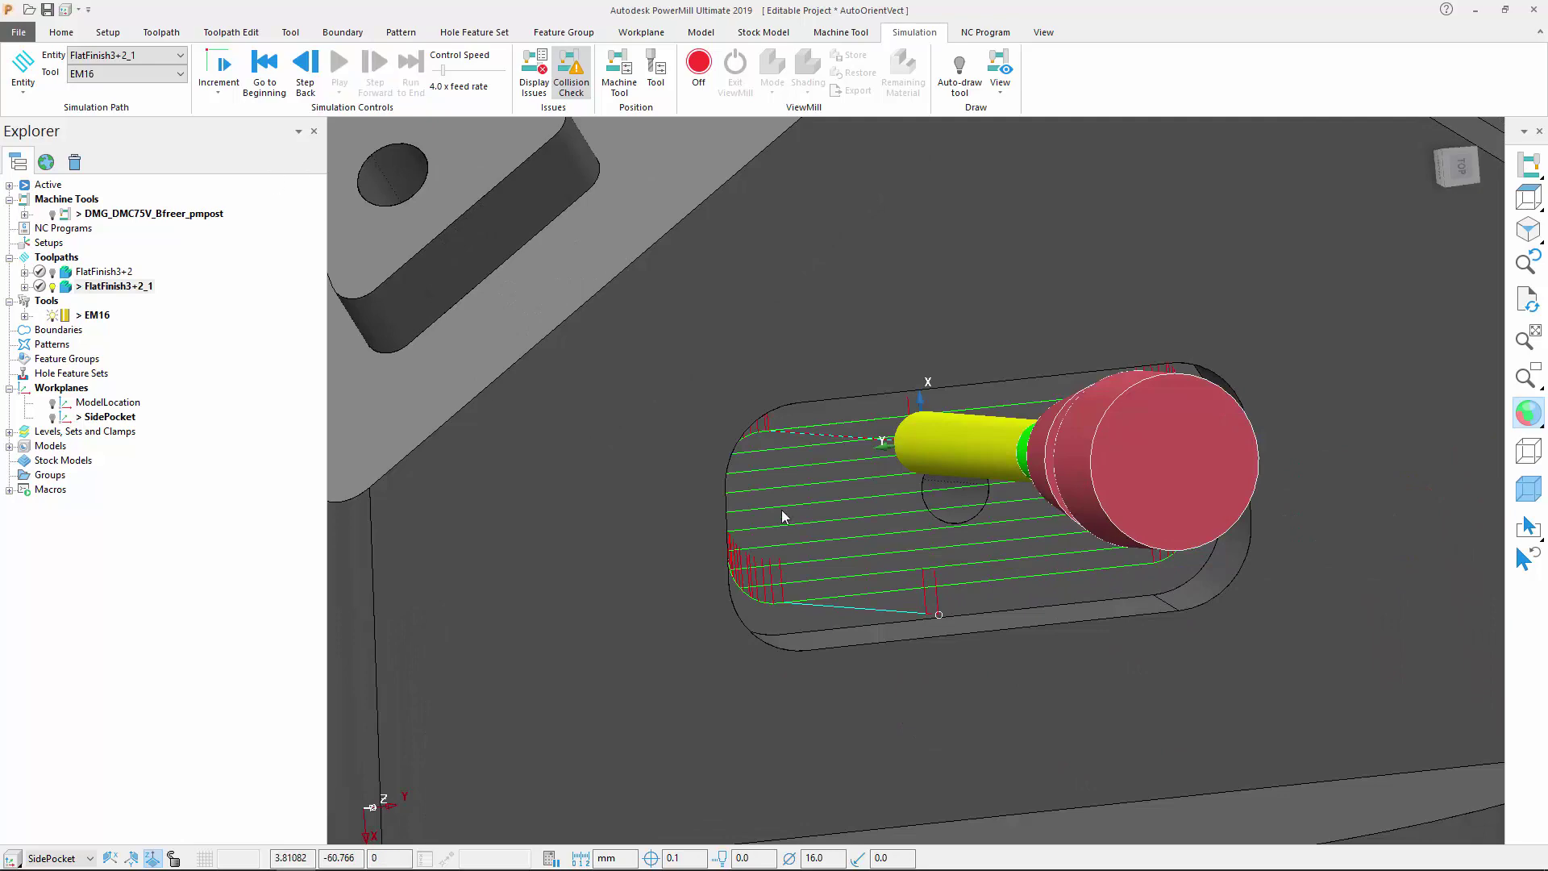
middle_drag(781, 510, 976, 535)
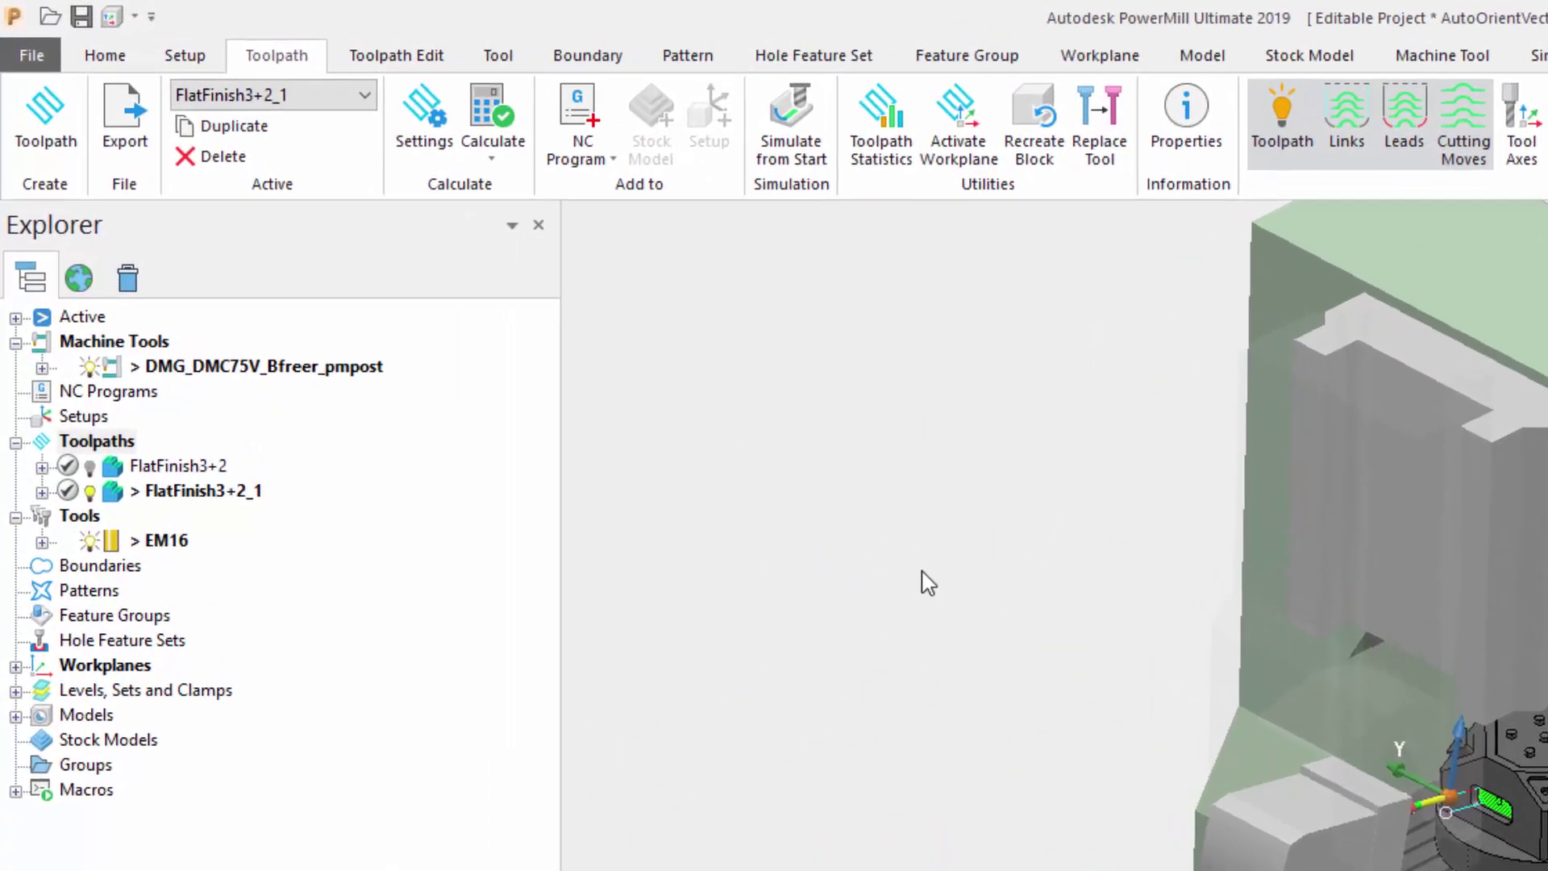
- Expand DMG_DMC75V_Bfreer_pmpost and select its Solver entry to view the pmpMultiaxis.* machine file
click(42, 368)
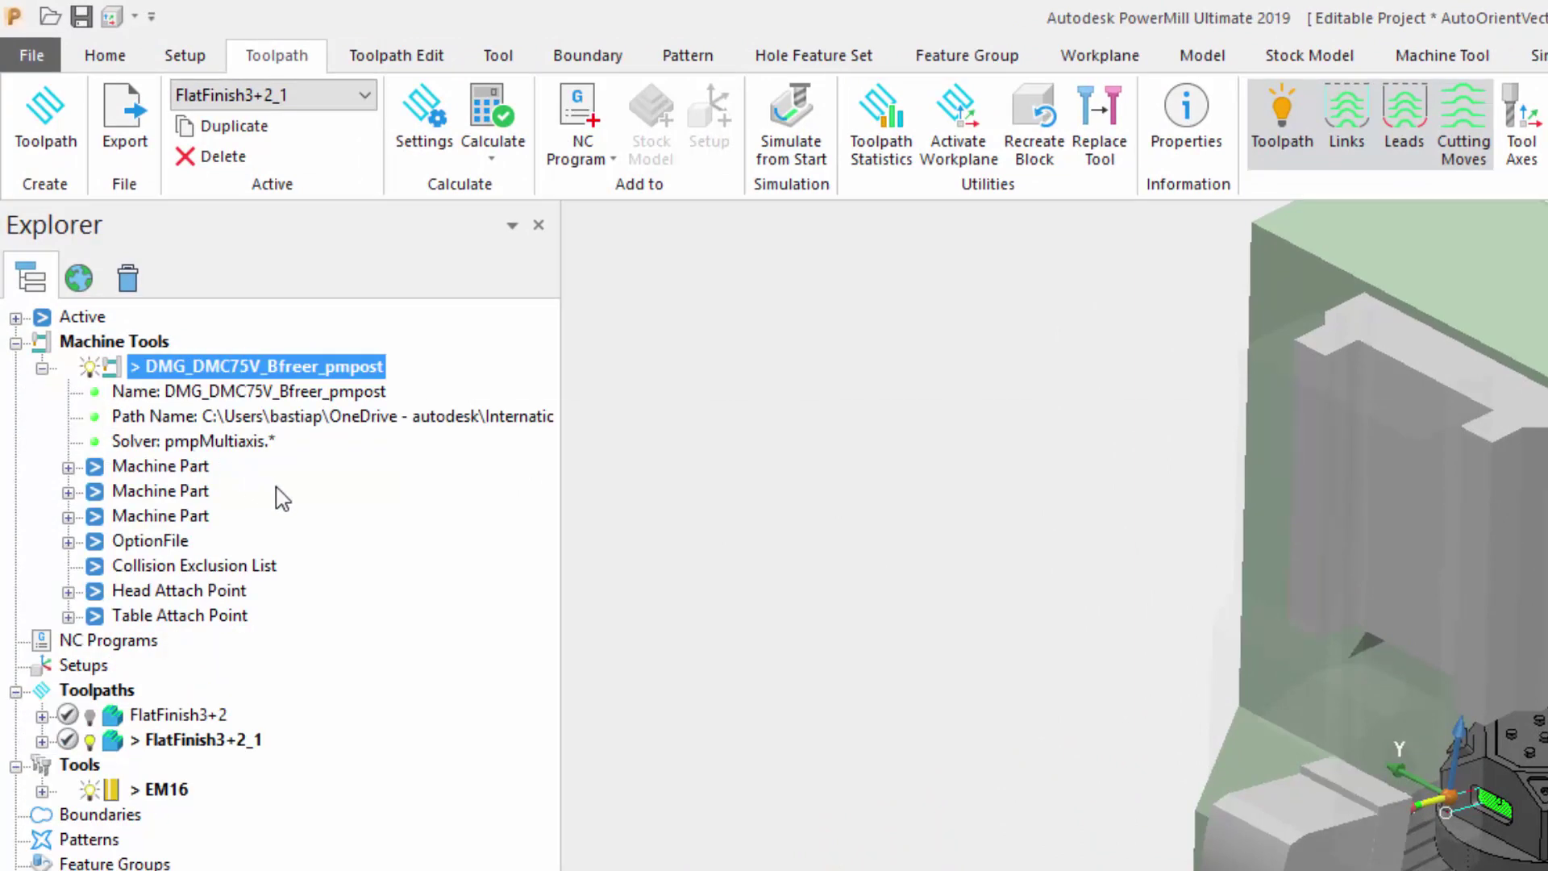
click(248, 446)
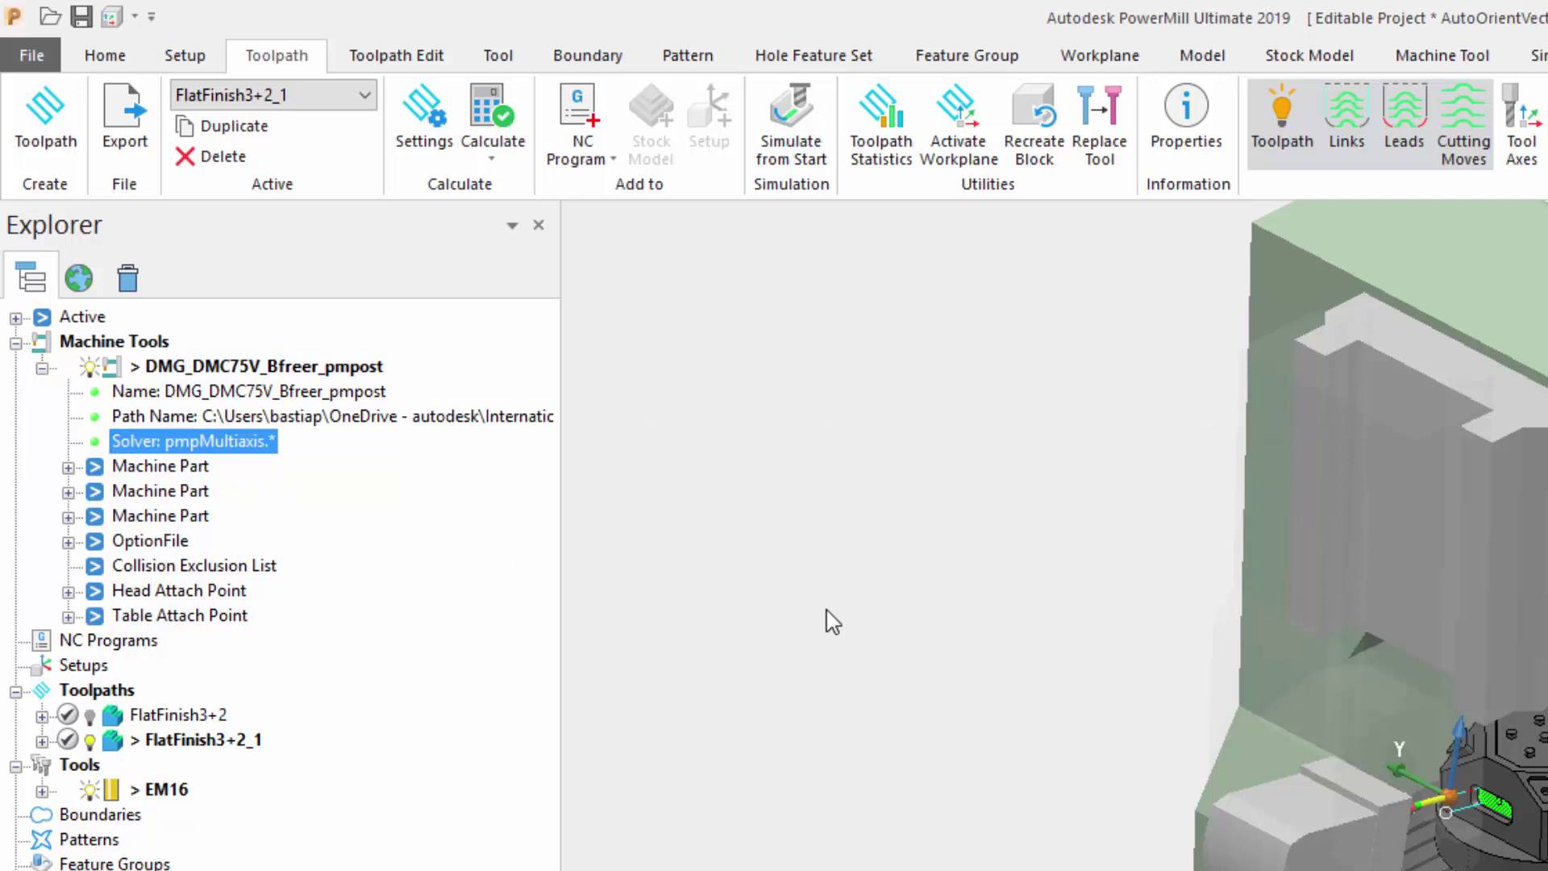
click(833, 620)
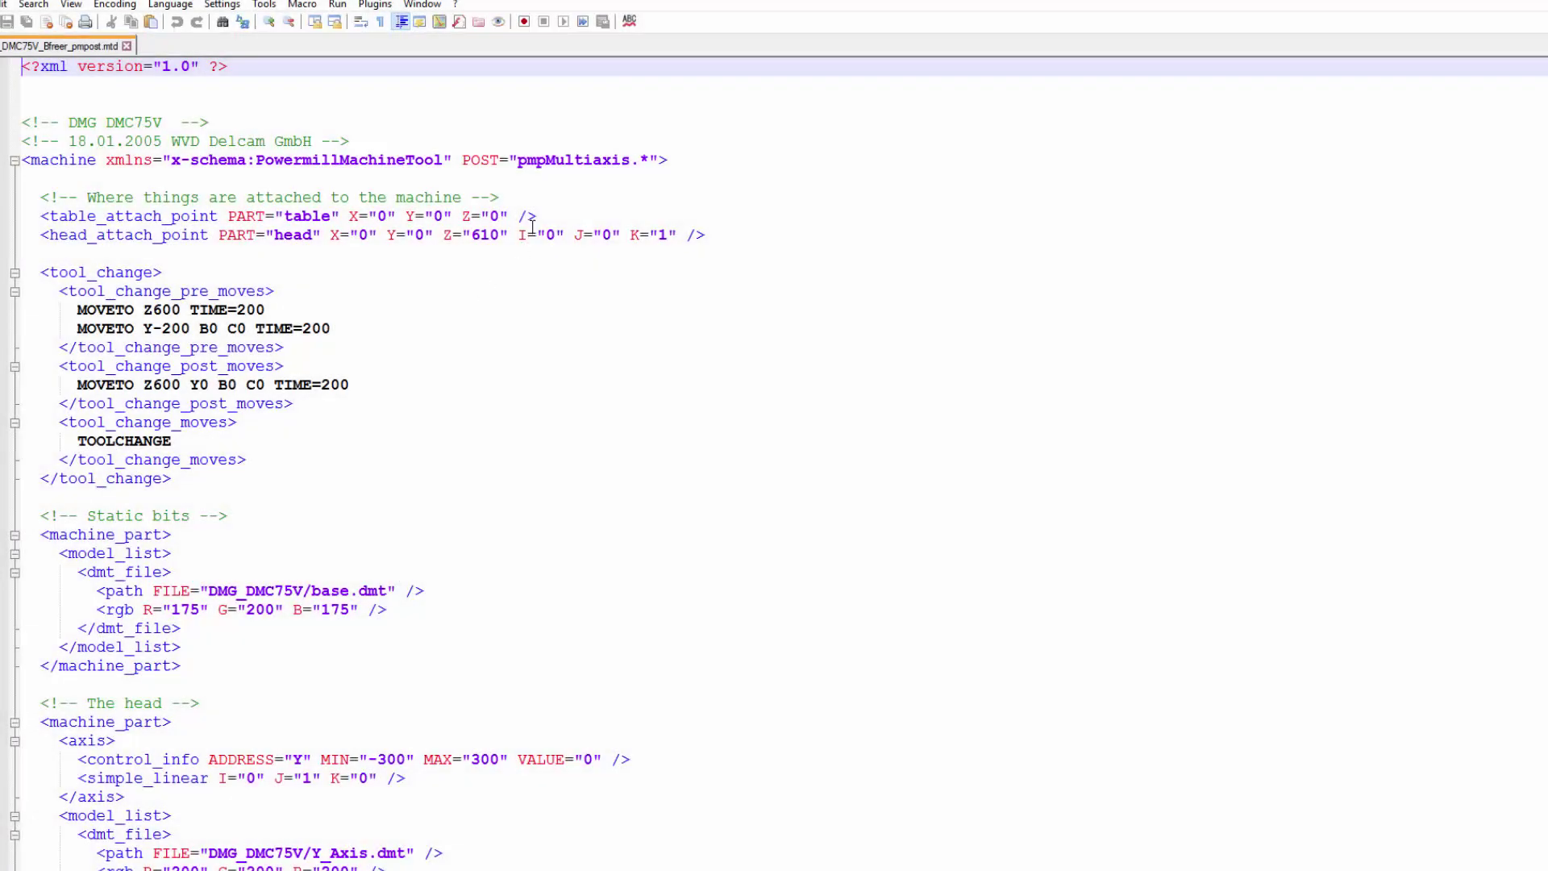
- Highlight POST="pmpMultiaxis.*" in the .mtd file, then clear the selection
drag(519, 160, 636, 172)
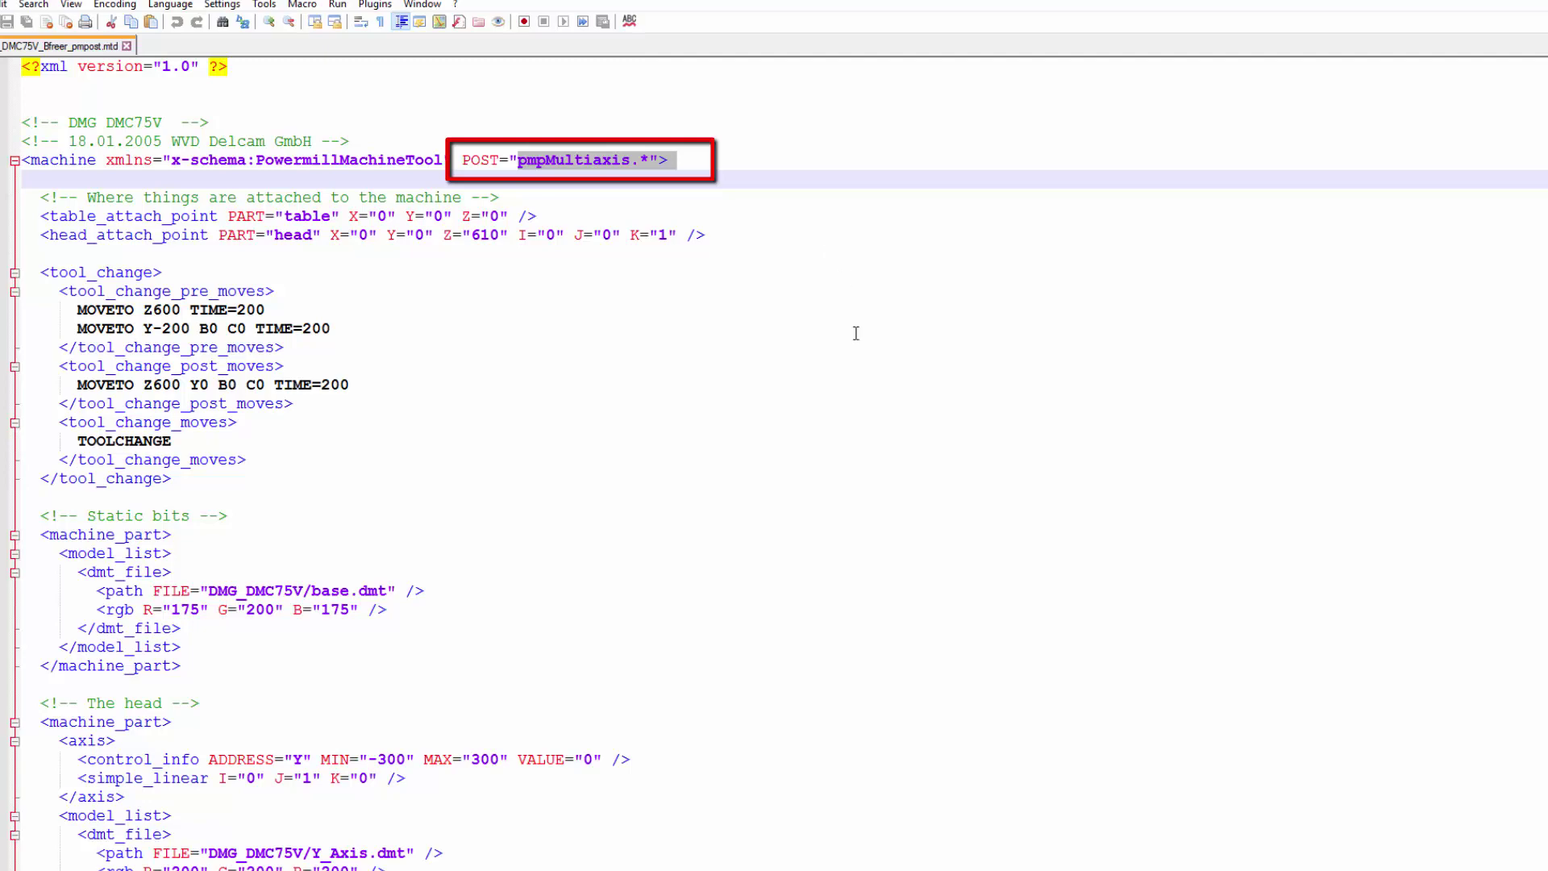
click(766, 442)
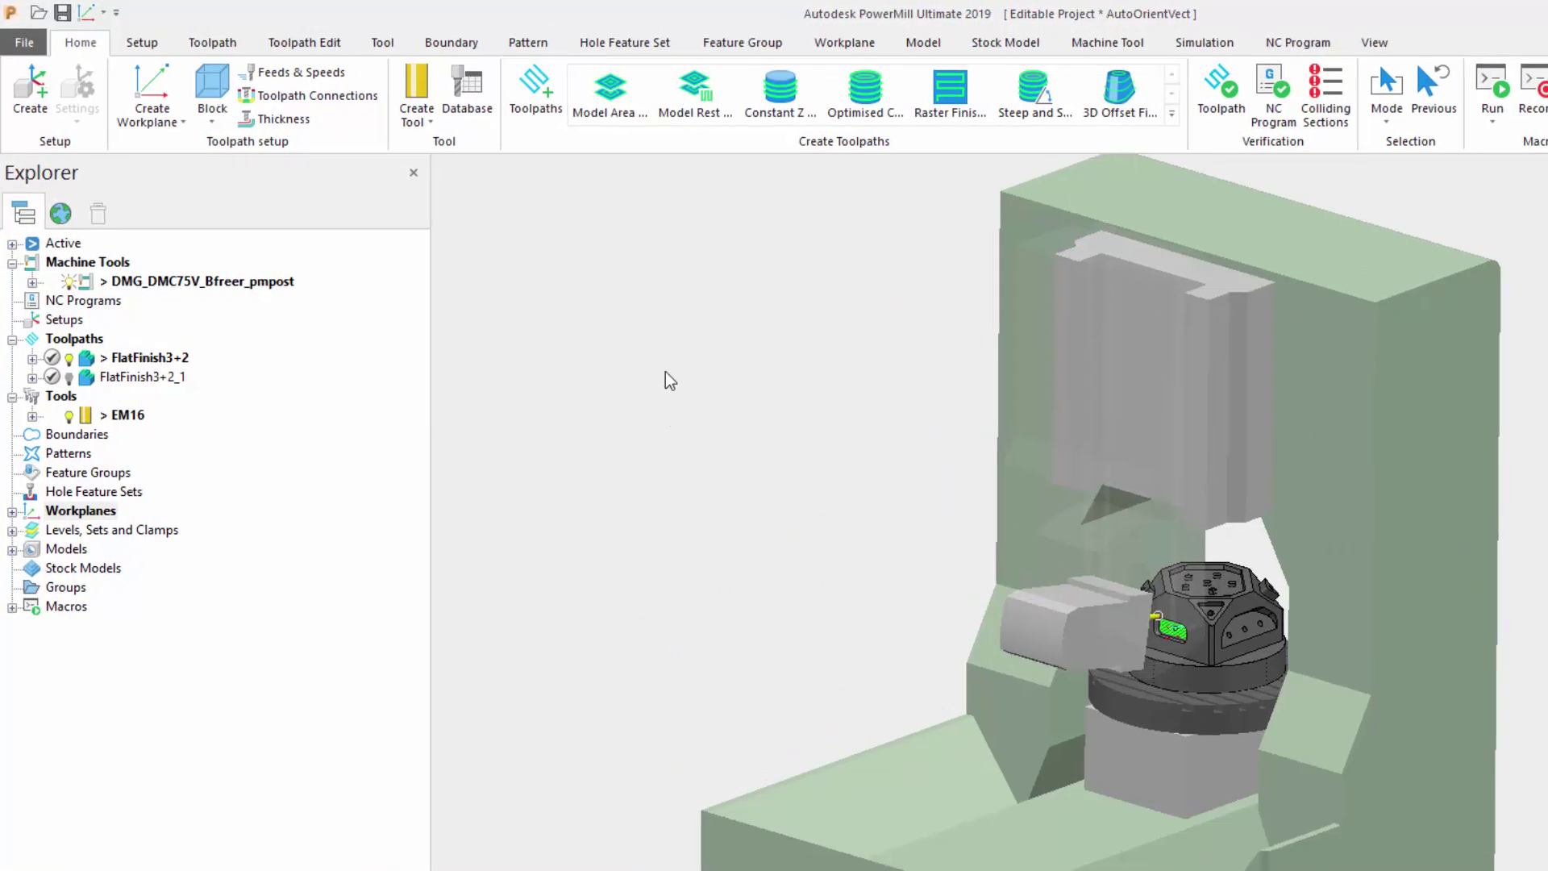
- Turn on Use Simulated Orientations and simulate FlatFinish3+2 from the start
click(337, 42)
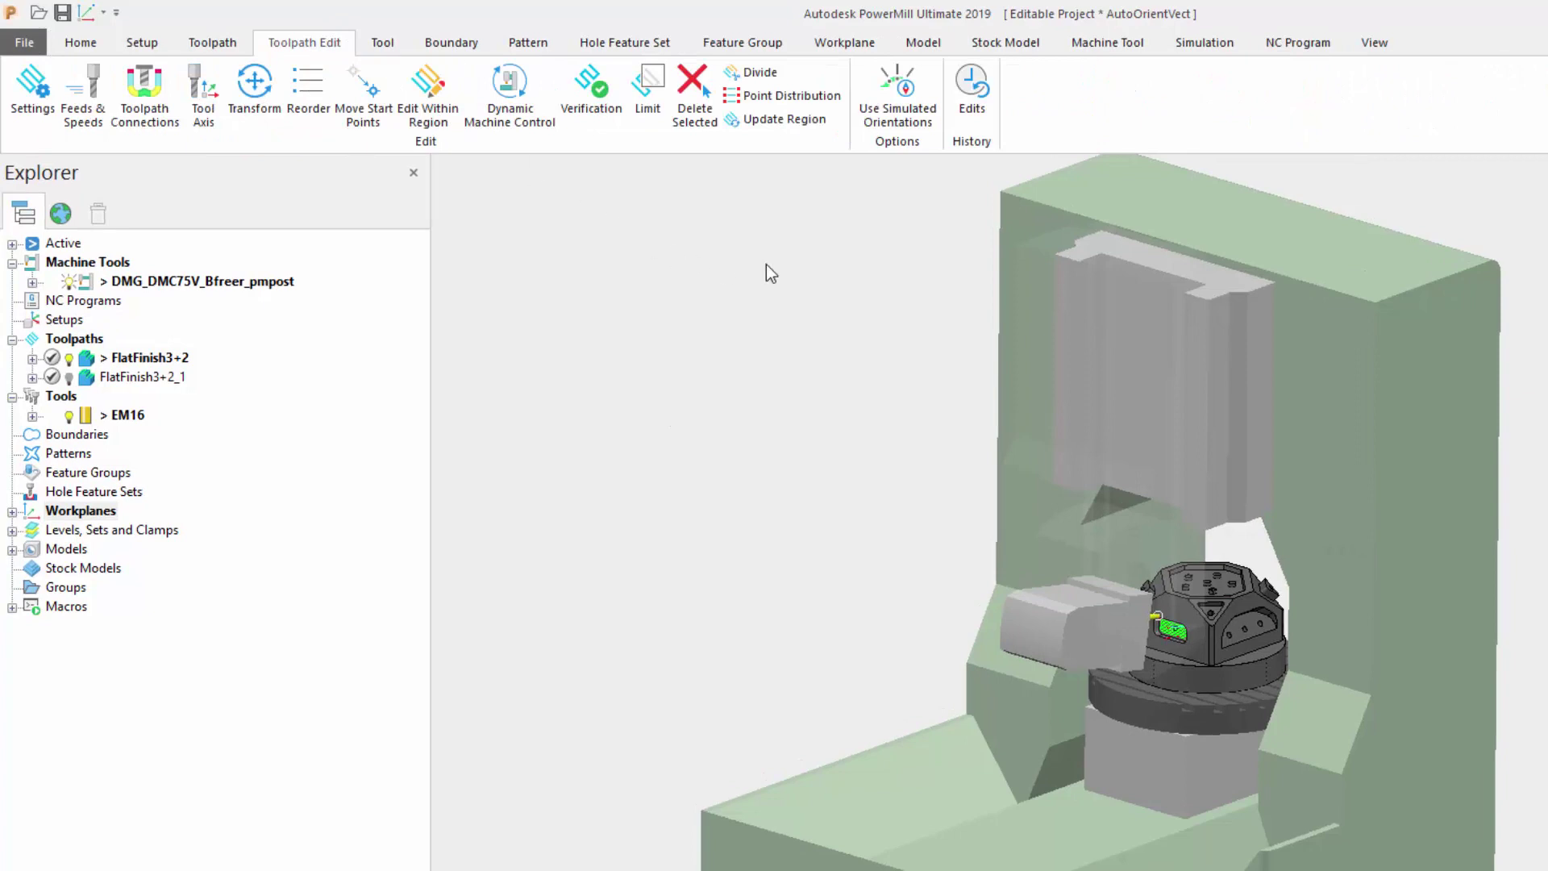
click(917, 111)
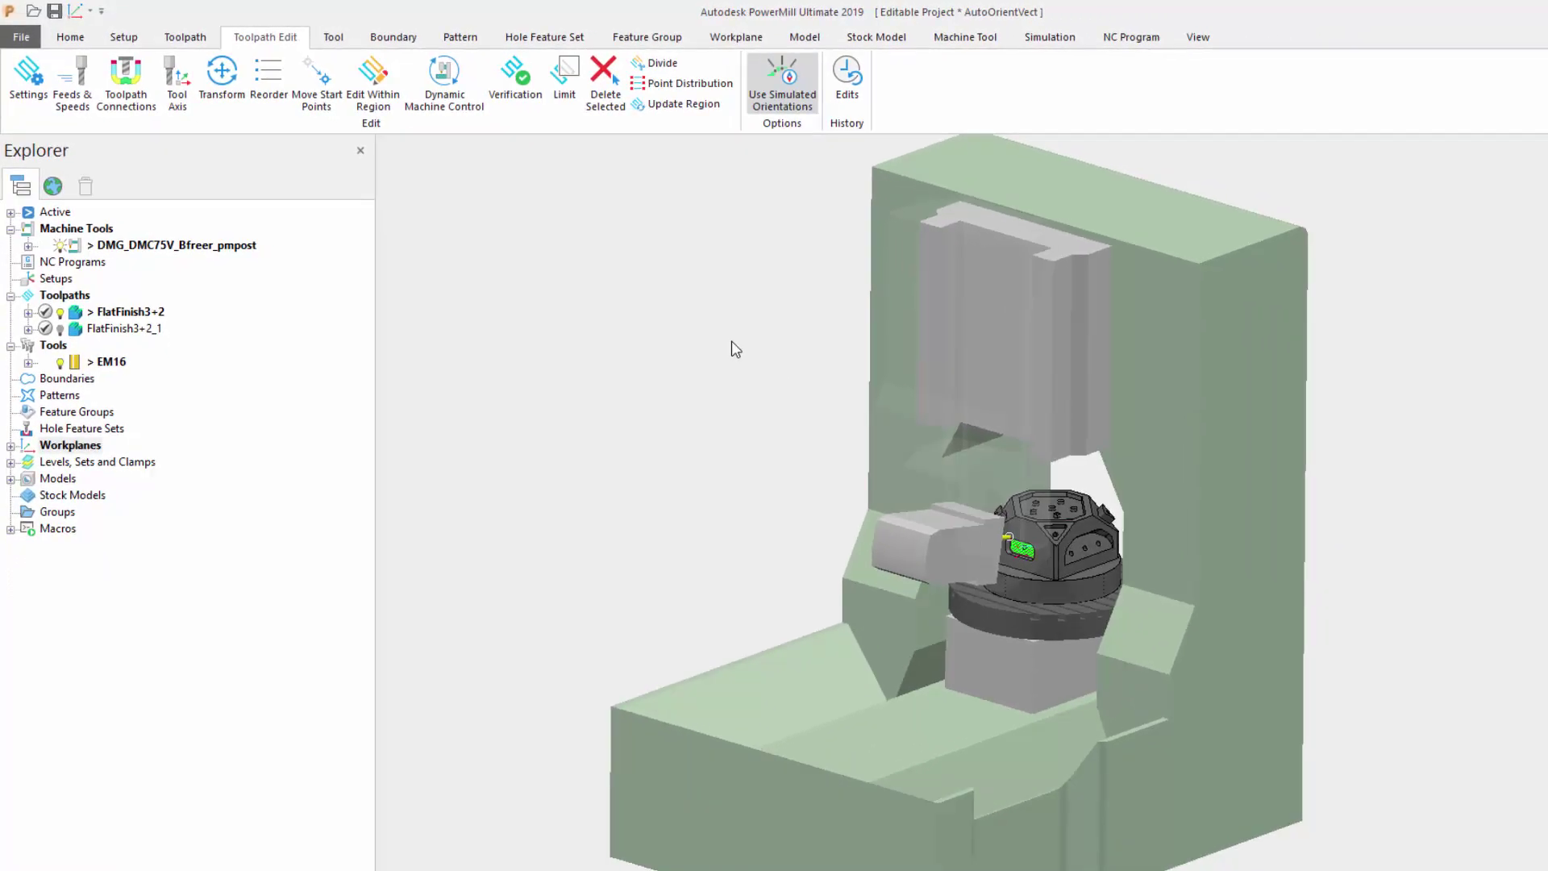
right_click(103, 312)
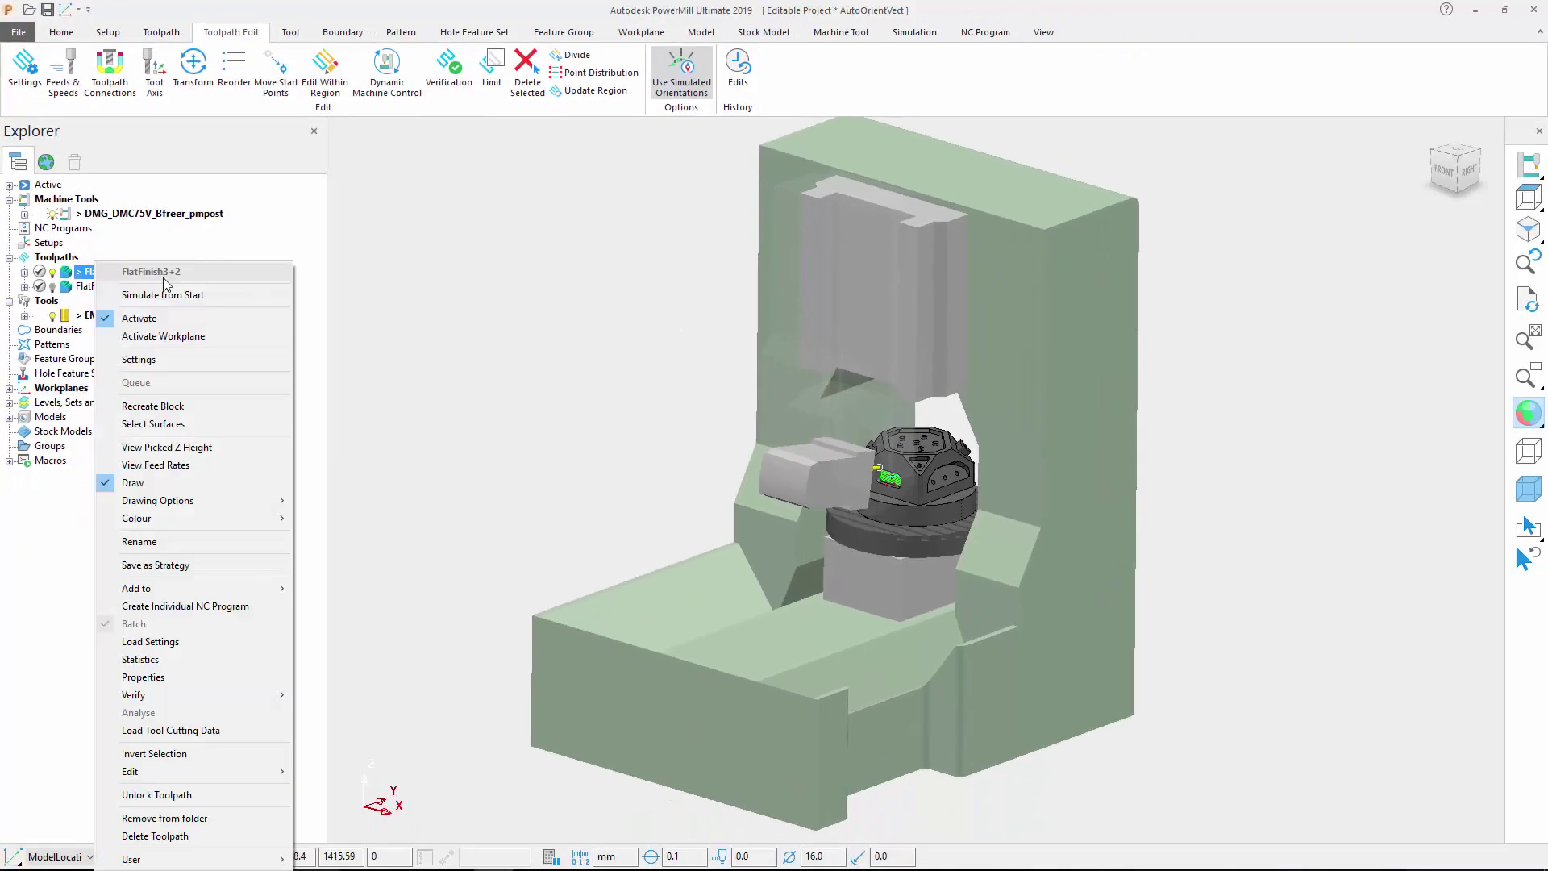
click(163, 294)
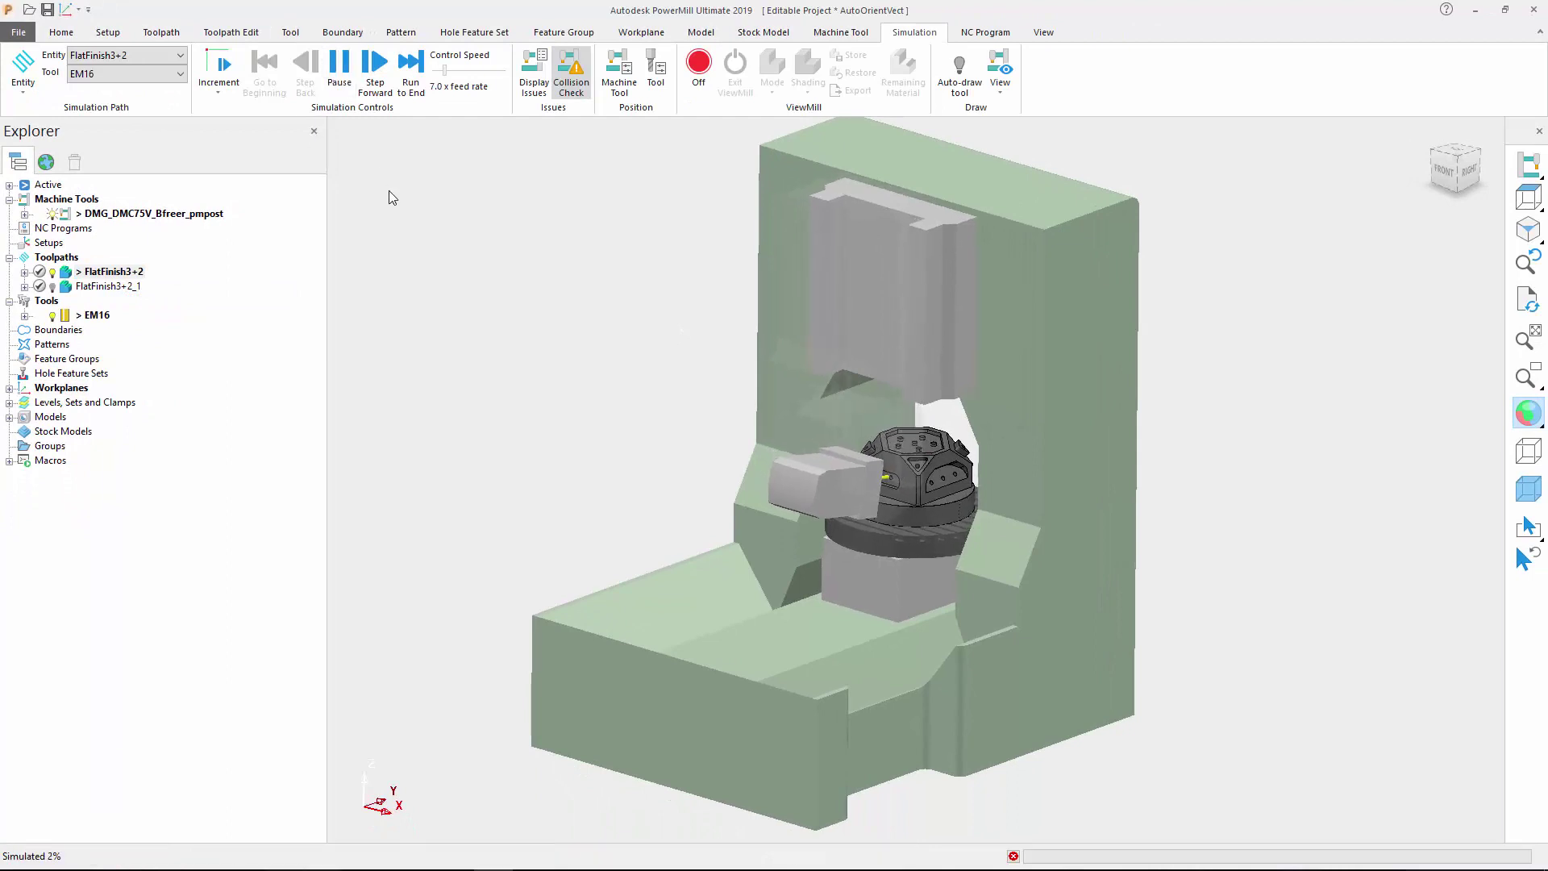